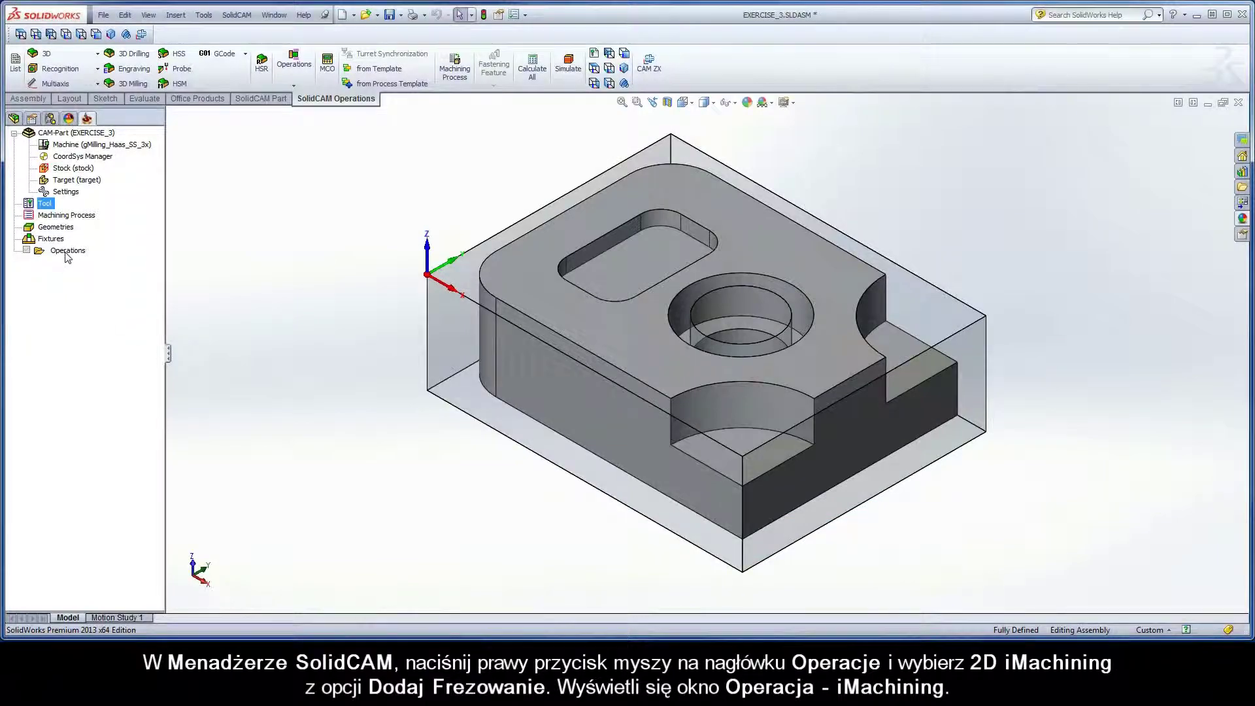
Add a new 2D iMachining operation under Operations in the SolidCAM Manager
{"action": "right_click", "coordinate": [67, 251]}
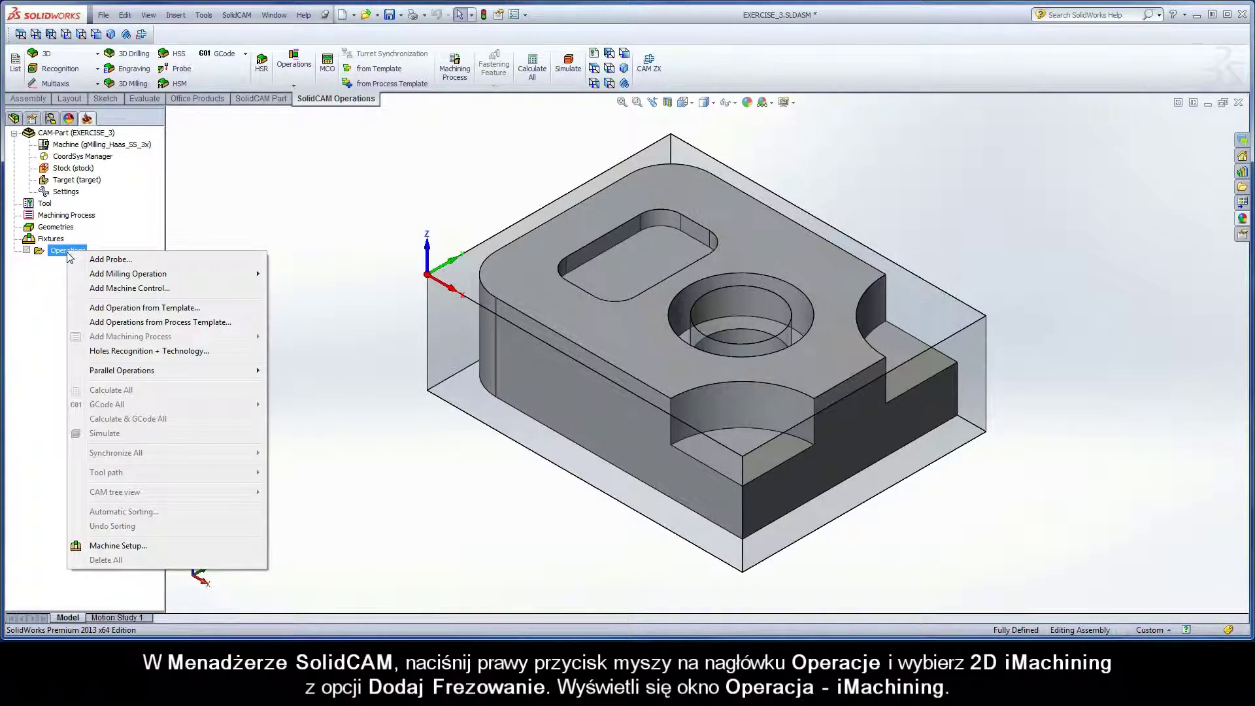
{"action": "mouse_move", "coordinate": [129, 274]}
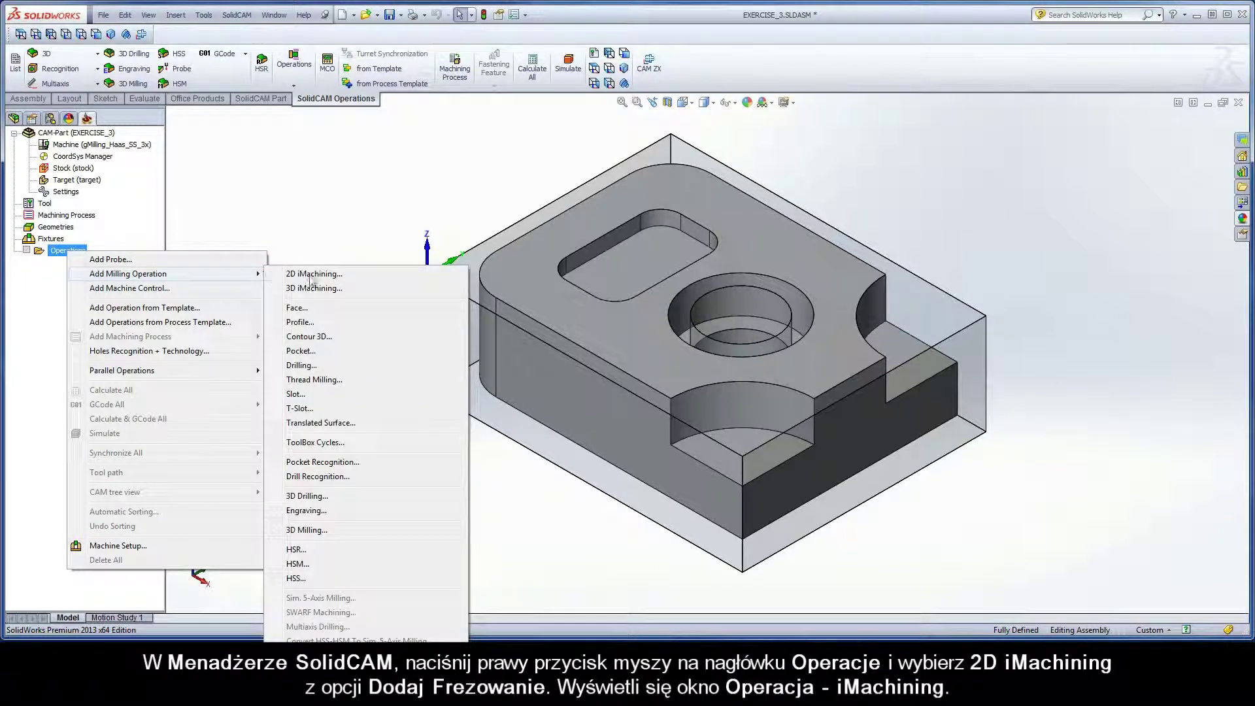
{"action": "left_click", "coordinate": [342, 276]}
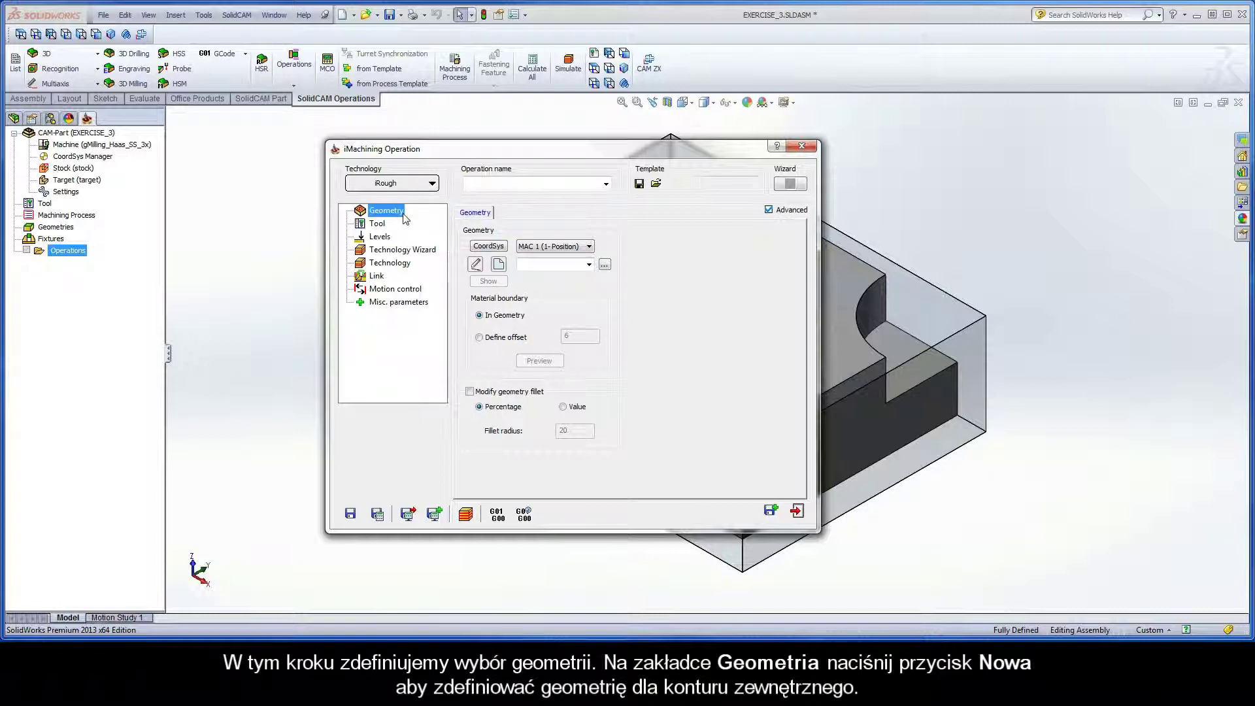
Create a new geometry with a chain around the stock's bottom outline
{"action": "left_click", "coordinate": [499, 265]}
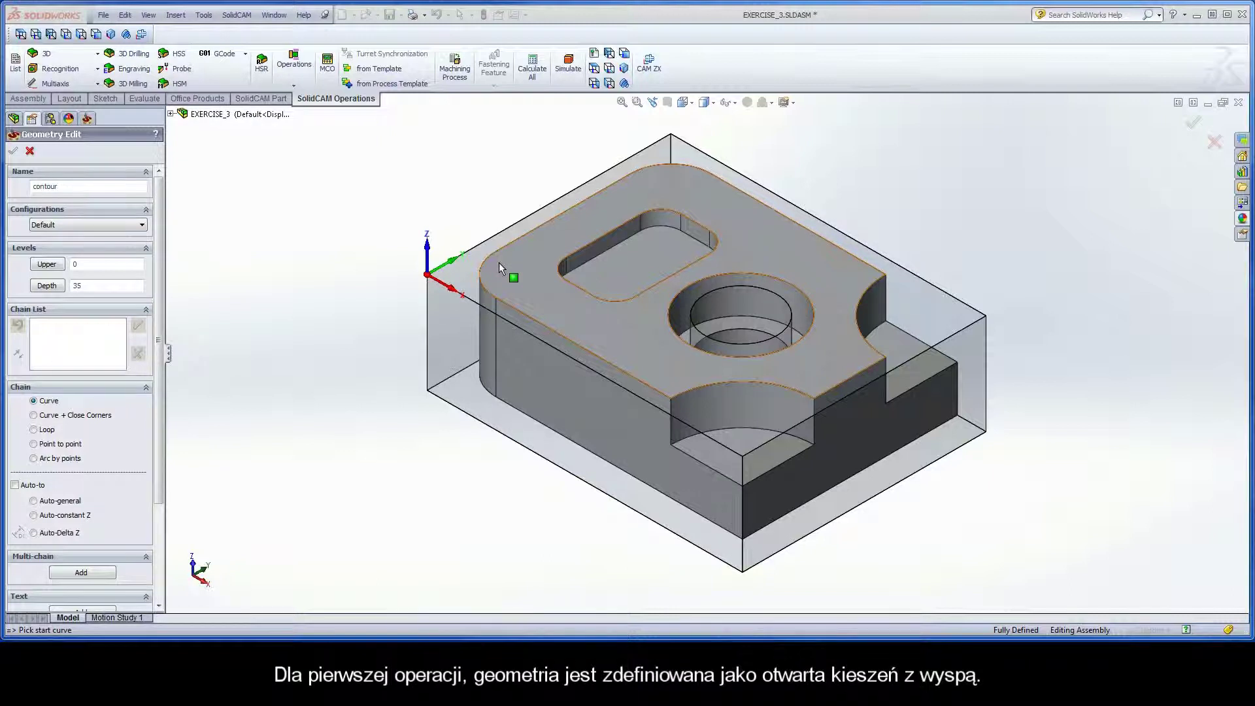
{"action": "left_click", "coordinate": [693, 551]}
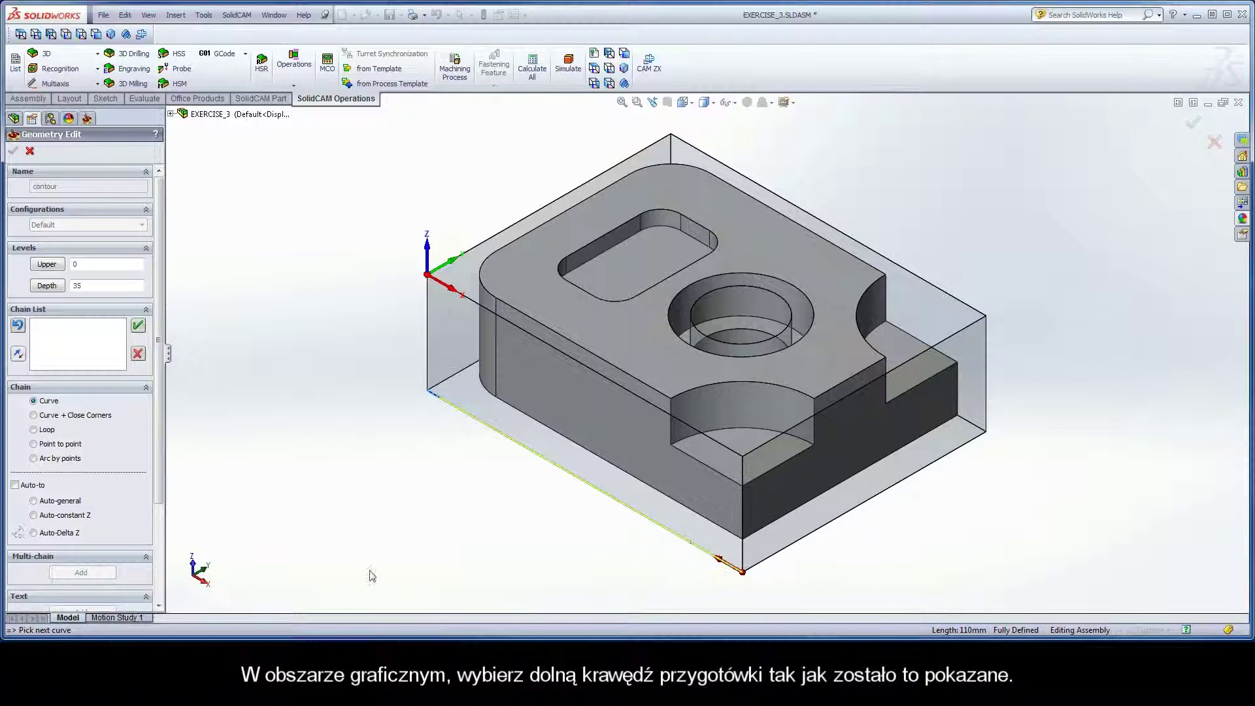
{"action": "left_click", "coordinate": [34, 515]}
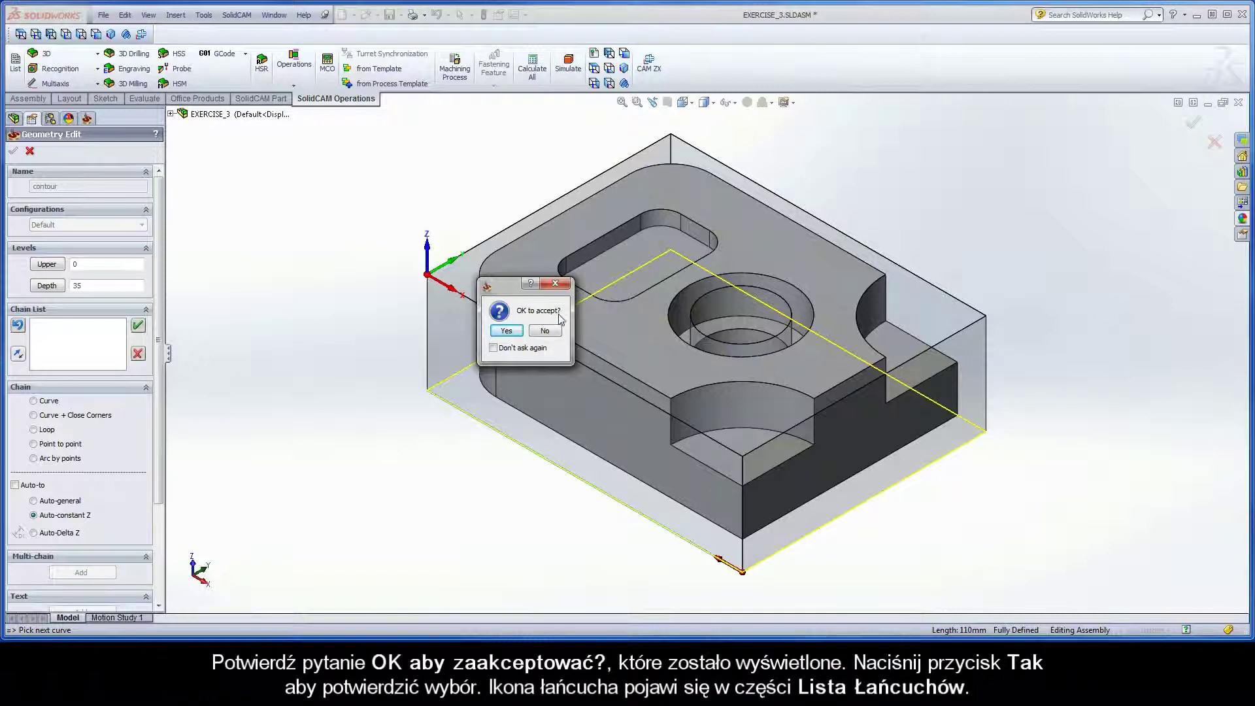
{"action": "left_click", "coordinate": [506, 330]}
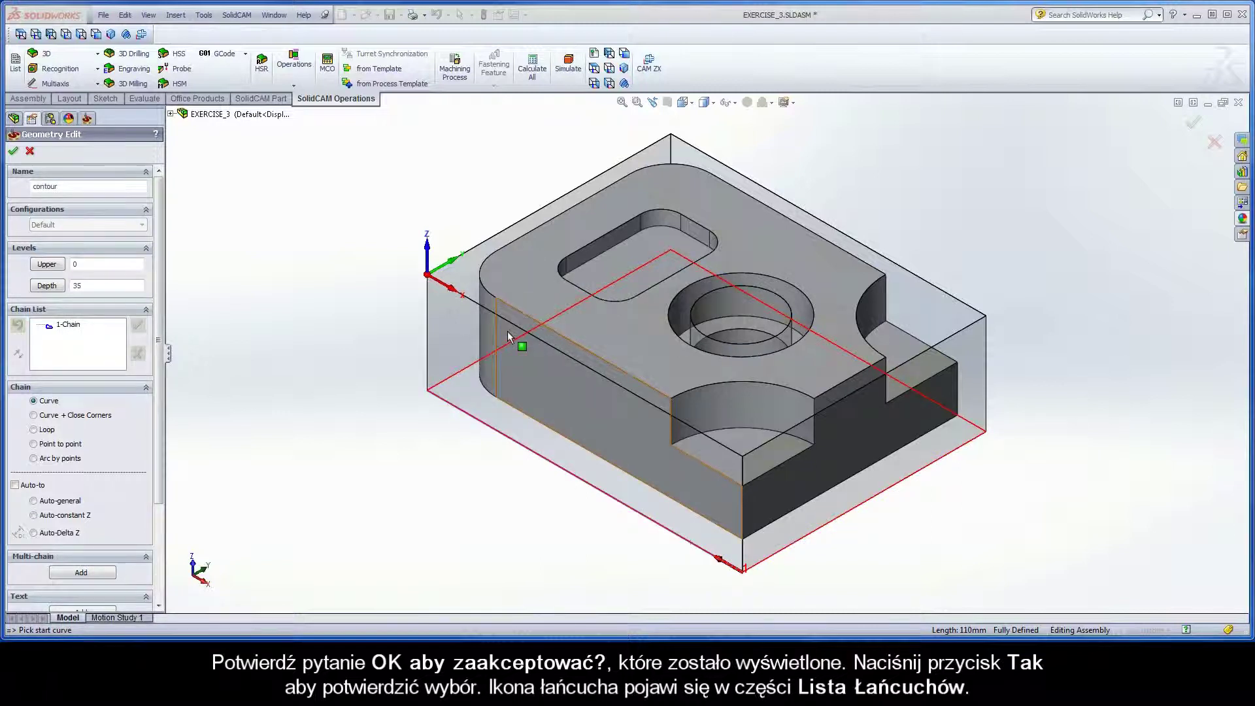
{"action": "left_click", "coordinate": [72, 327]}
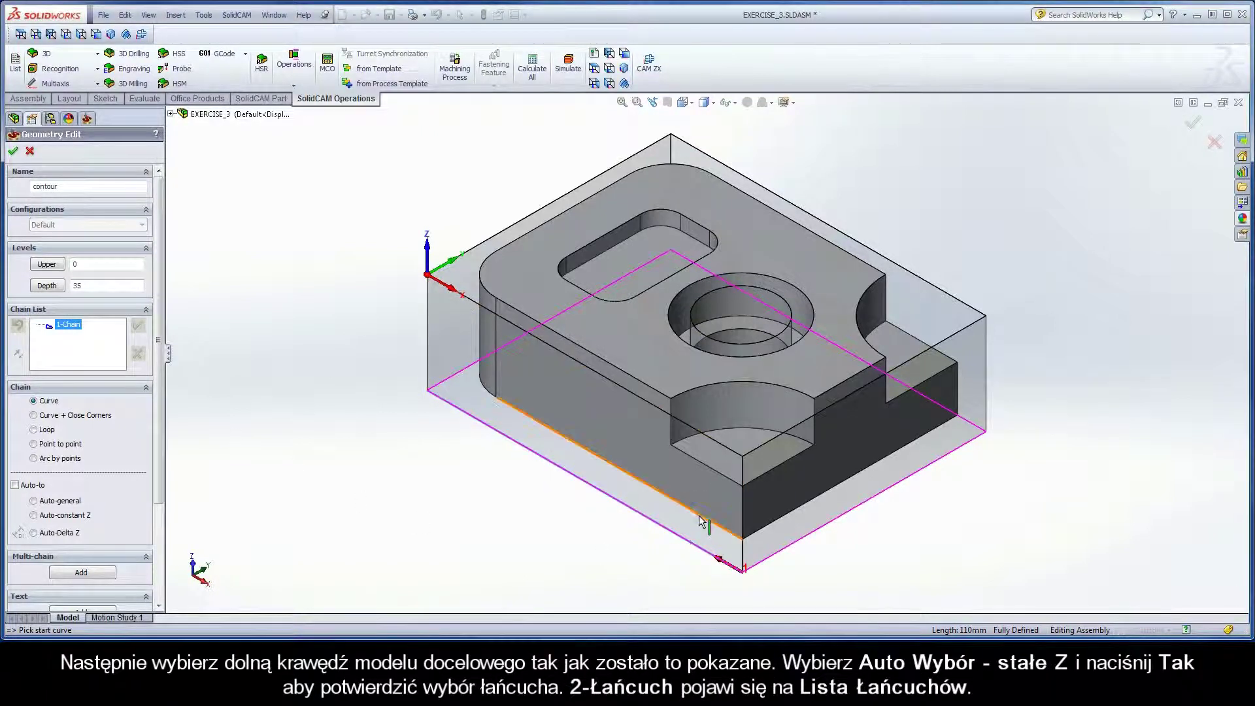
Add a second chain around the part's bottom outline
{"action": "left_click", "coordinate": [703, 522]}
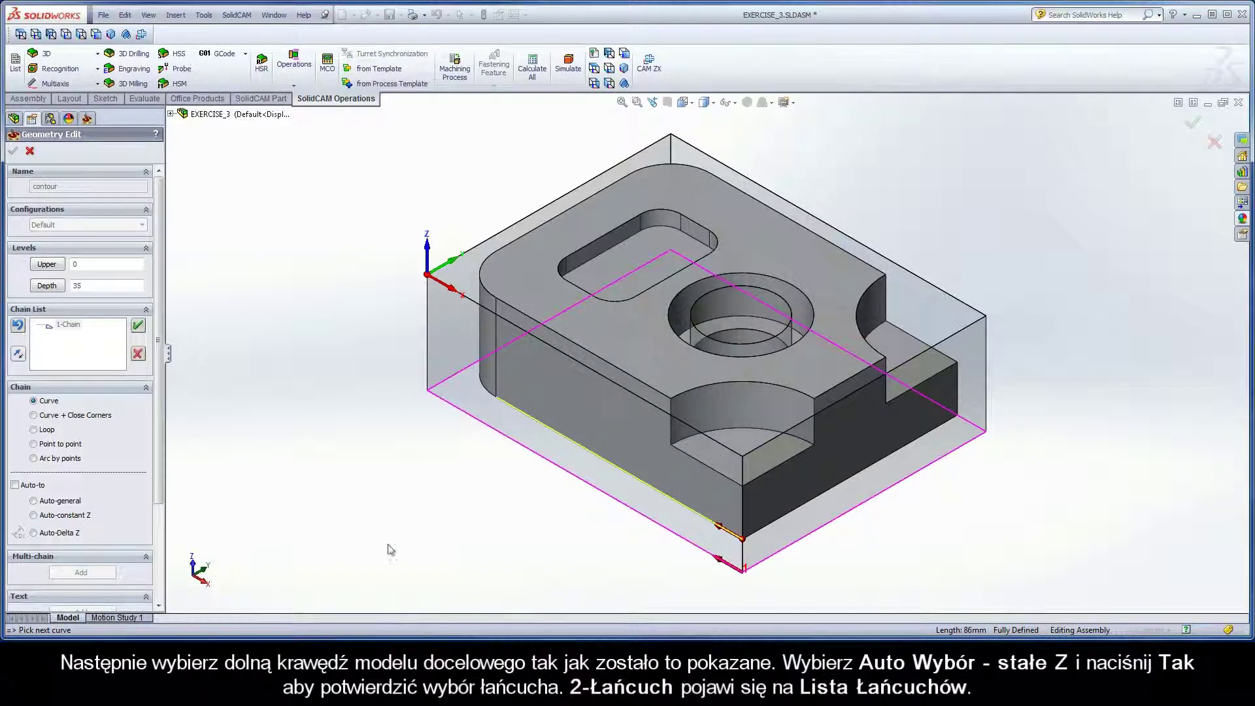
{"action": "left_click", "coordinate": [33, 516]}
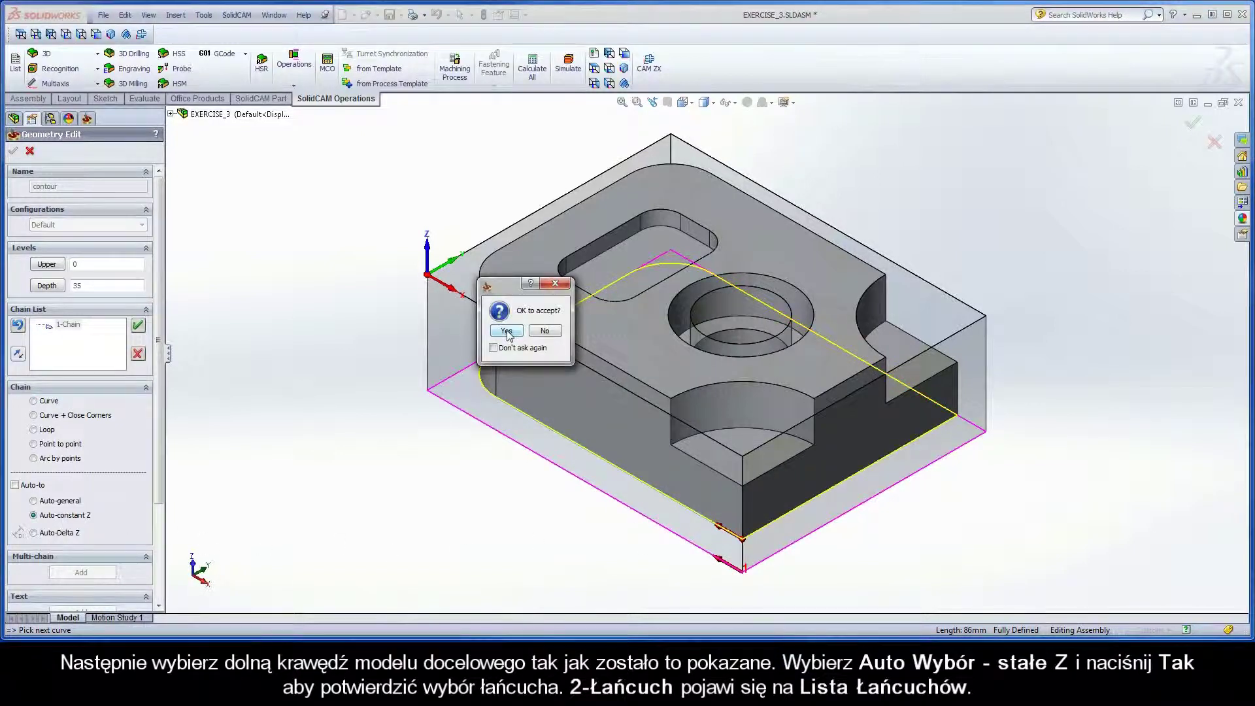
{"action": "left_click", "coordinate": [507, 332]}
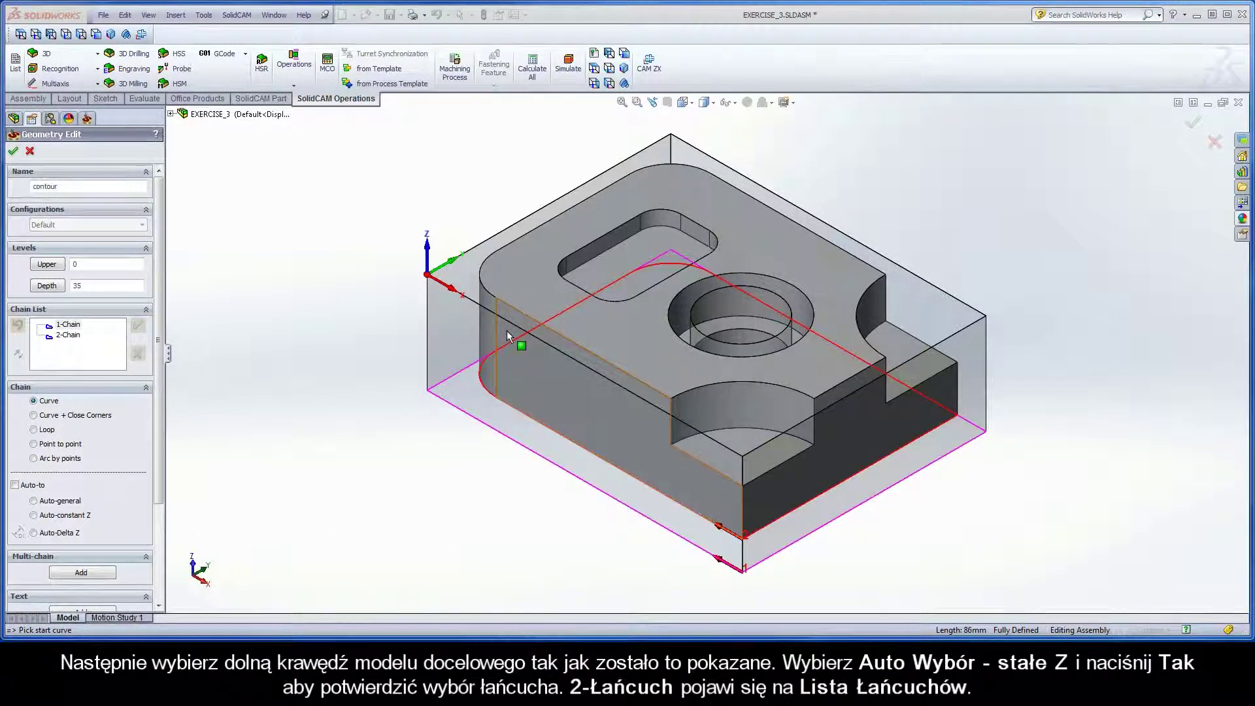
{"action": "left_click", "coordinate": [69, 336]}
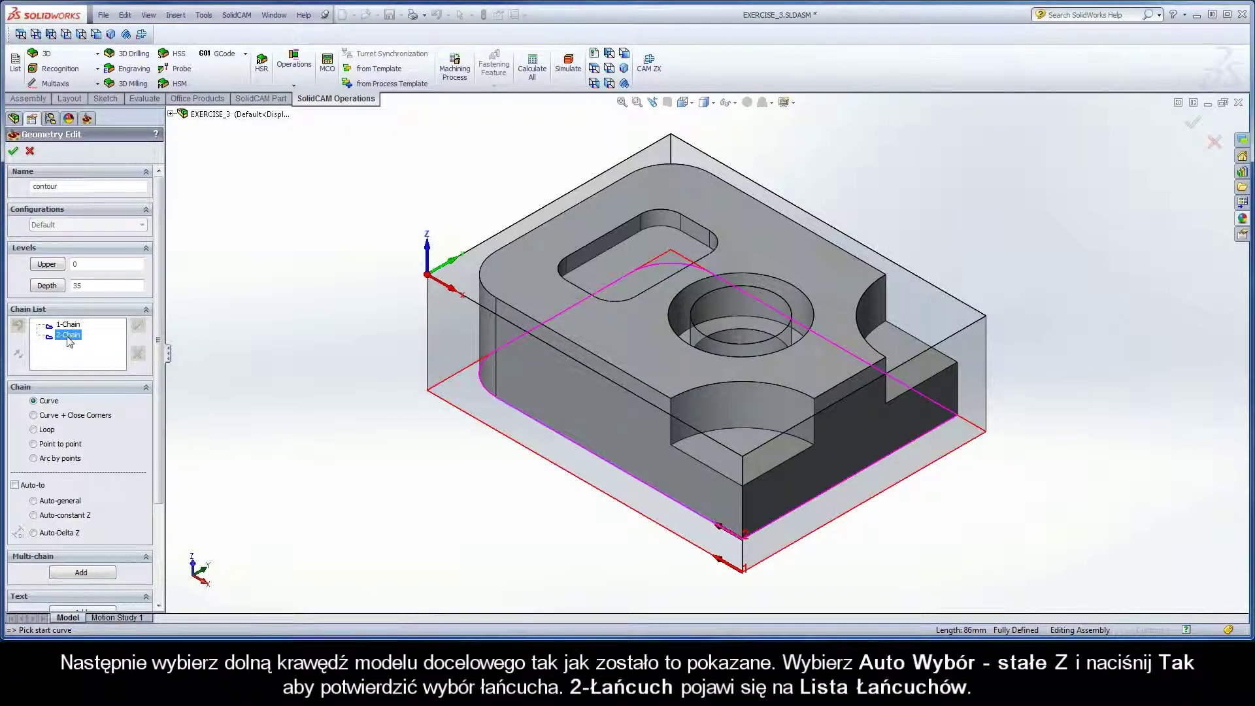
Mark the first chain as open and confirm the contour geometry
{"action": "right_click", "coordinate": [67, 325]}
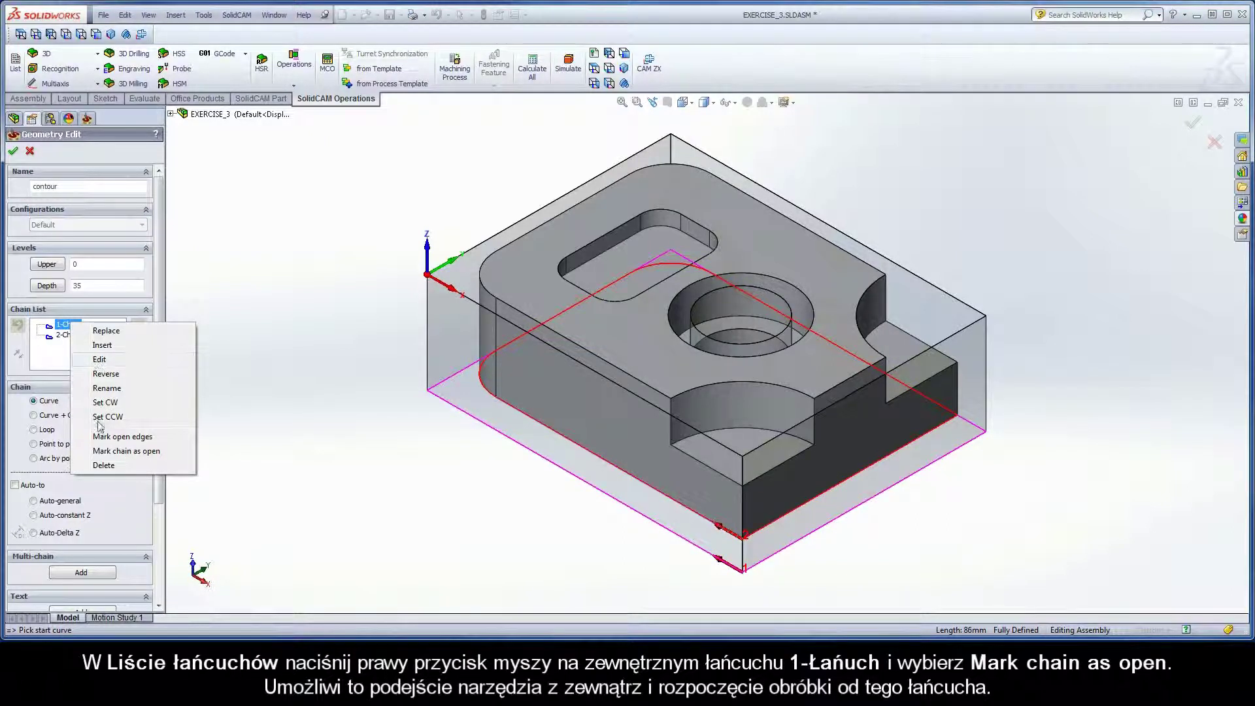
{"action": "left_click", "coordinate": [151, 453]}
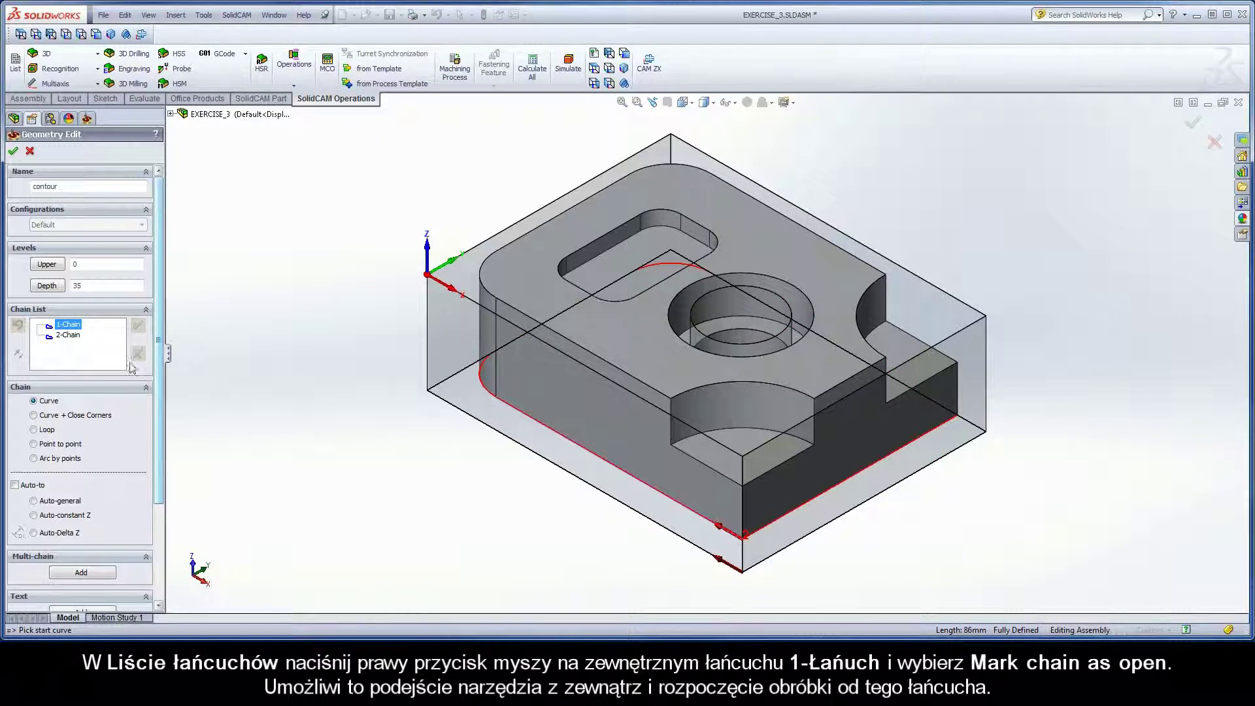
{"action": "left_click", "coordinate": [16, 153]}
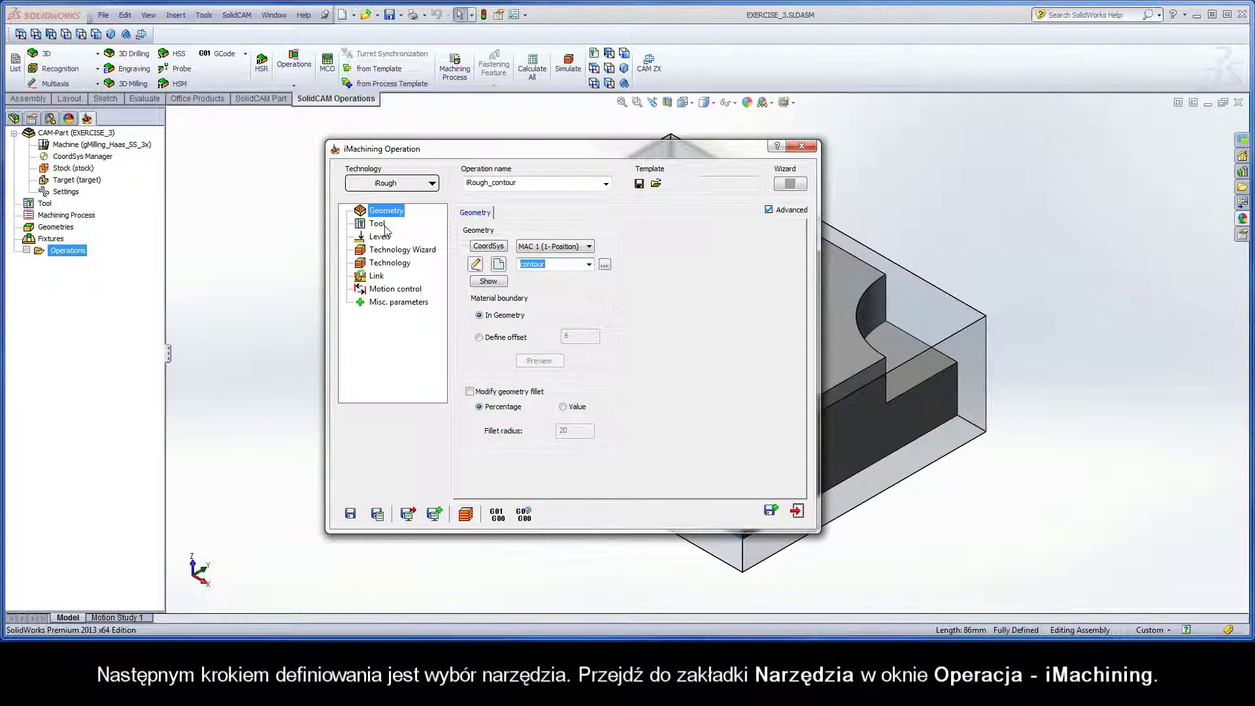
Switch to the Tool page of the iRough_contour operation
{"action": "left_click", "coordinate": [378, 224]}
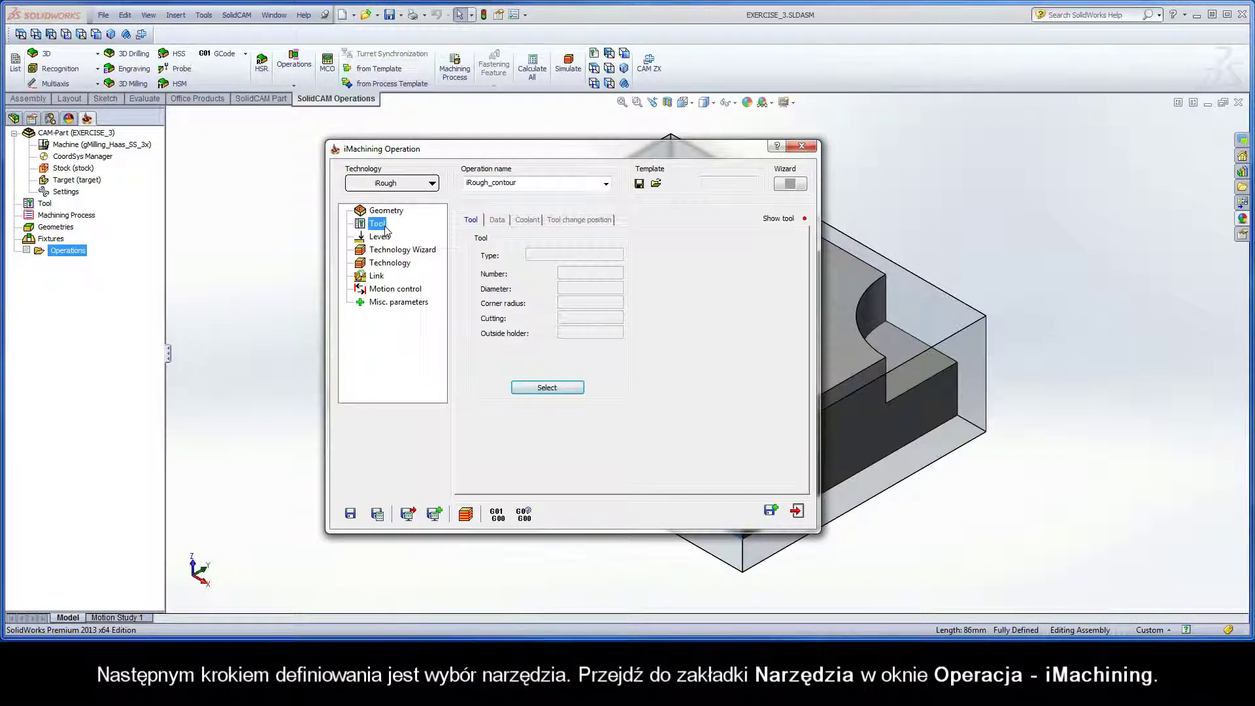
Assign the 12 mm end mill with 24 mm cutting length to the operation
{"action": "left_click", "coordinate": [545, 389]}
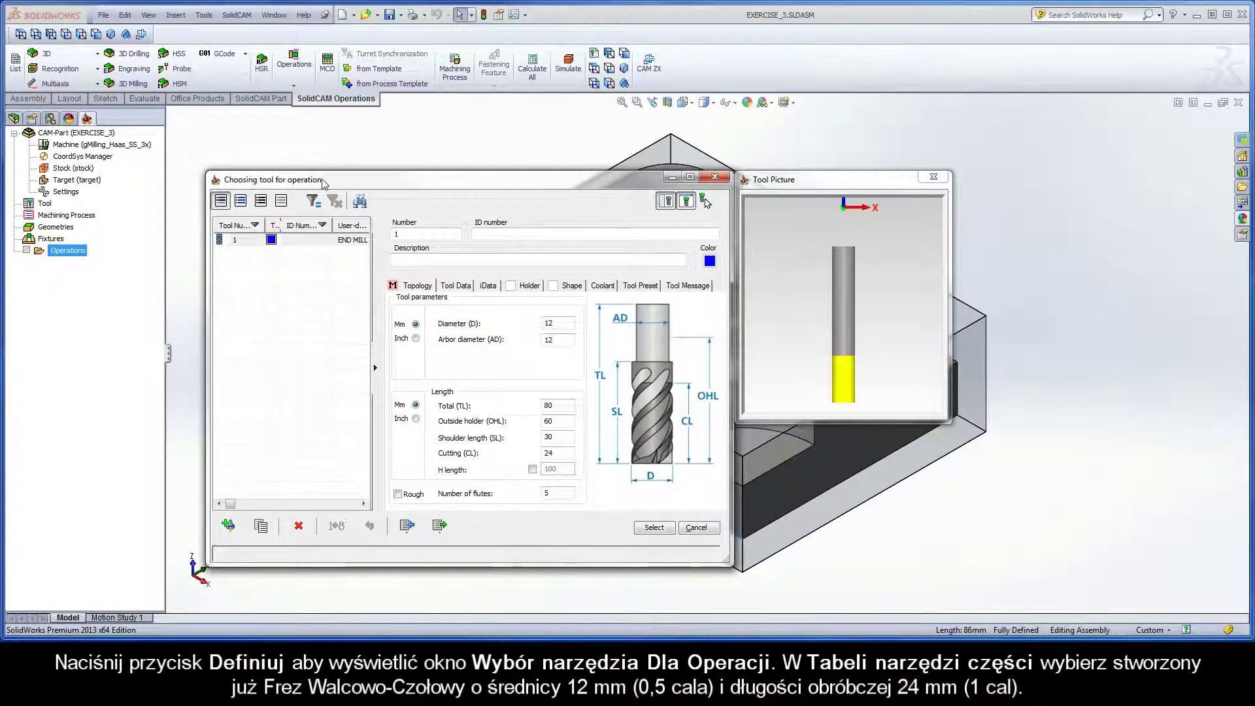
{"action": "left_click", "coordinate": [316, 243]}
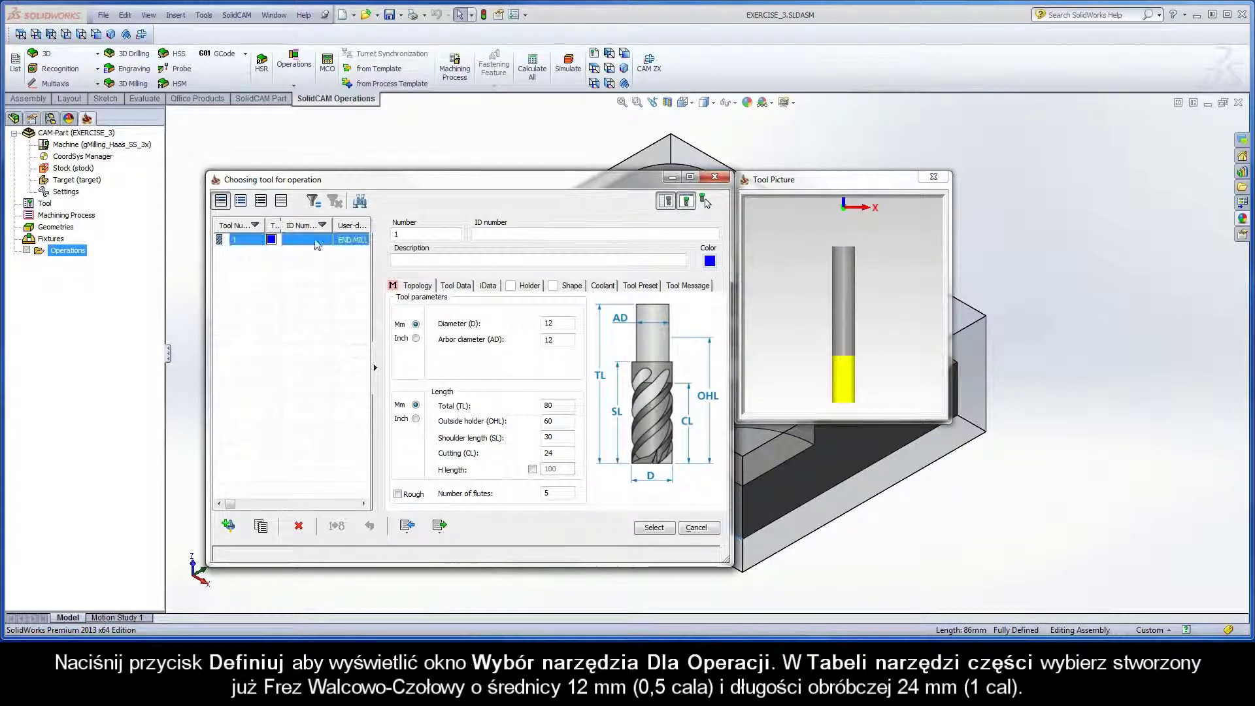
{"action": "left_click", "coordinate": [555, 323]}
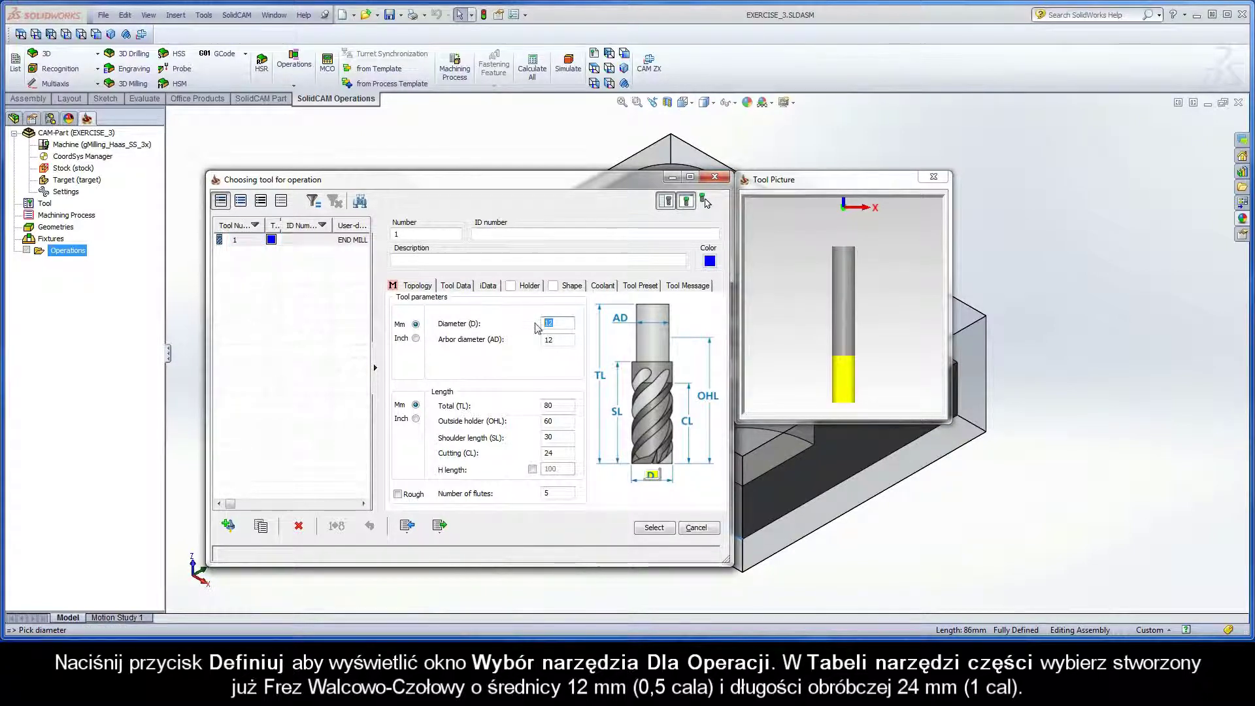
{"action": "left_click", "coordinate": [554, 454]}
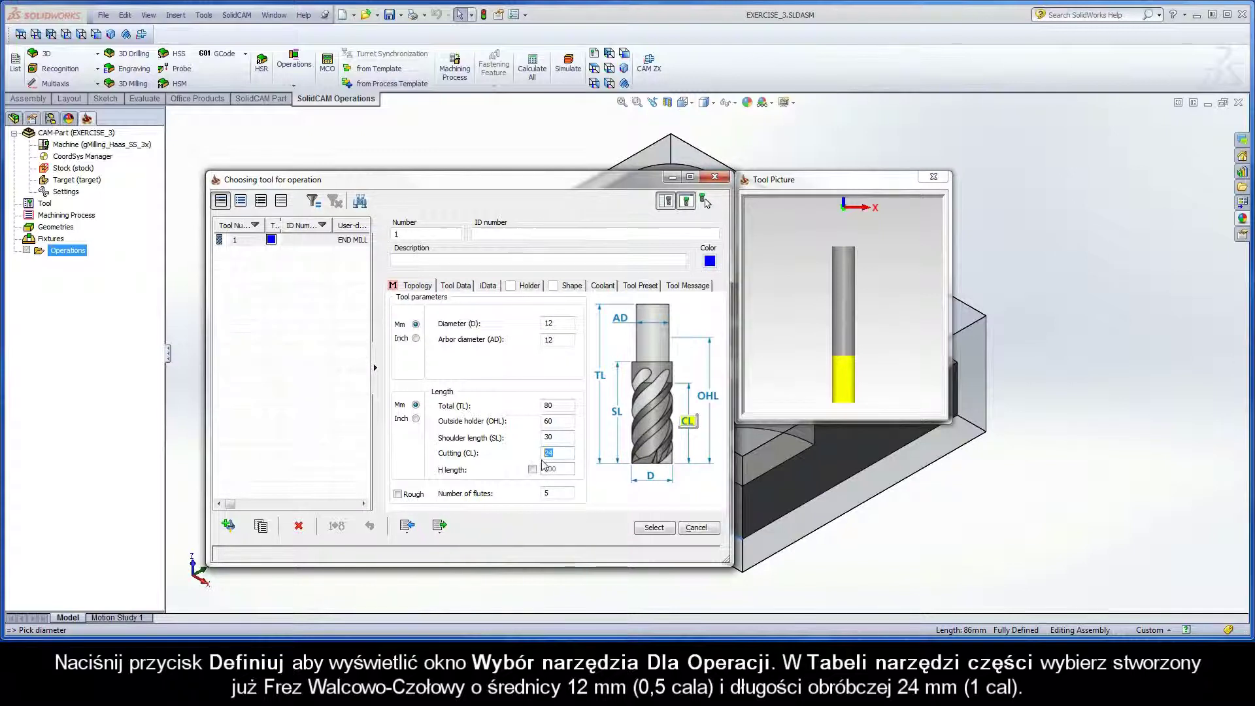
{"action": "left_click", "coordinate": [653, 528]}
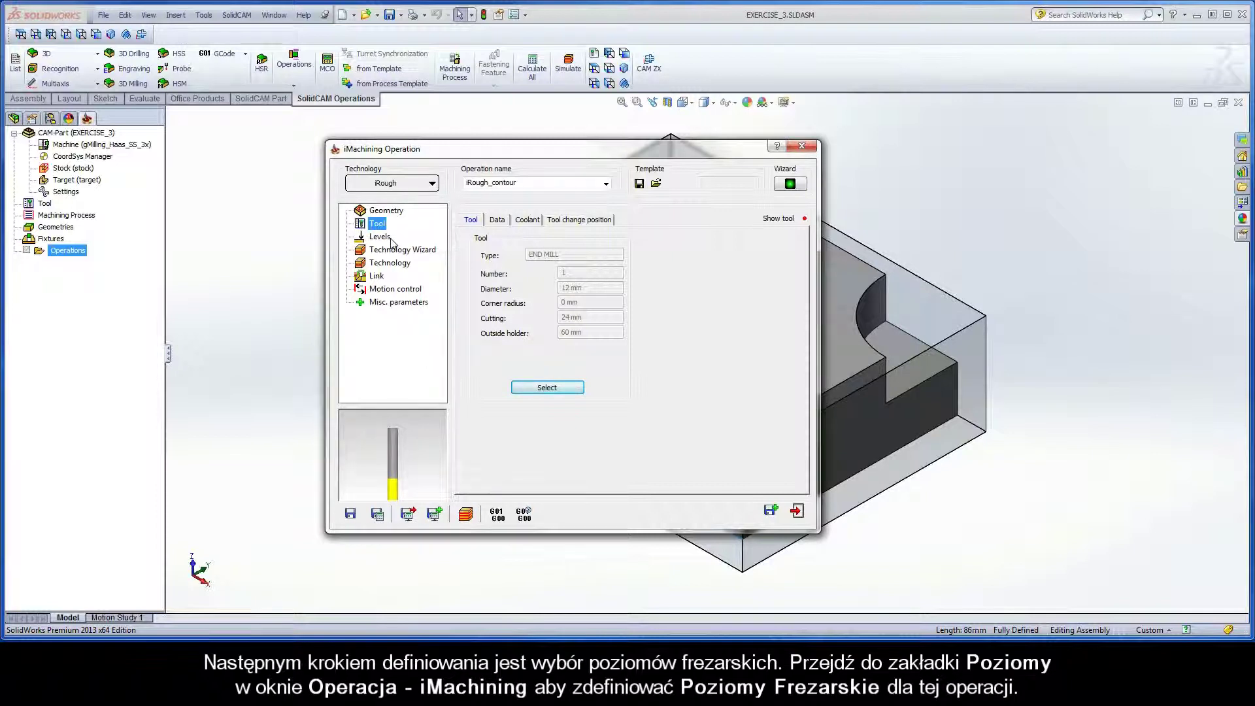
Set the upper milling level to 0 from the part's top face
{"action": "left_click", "coordinate": [380, 237]}
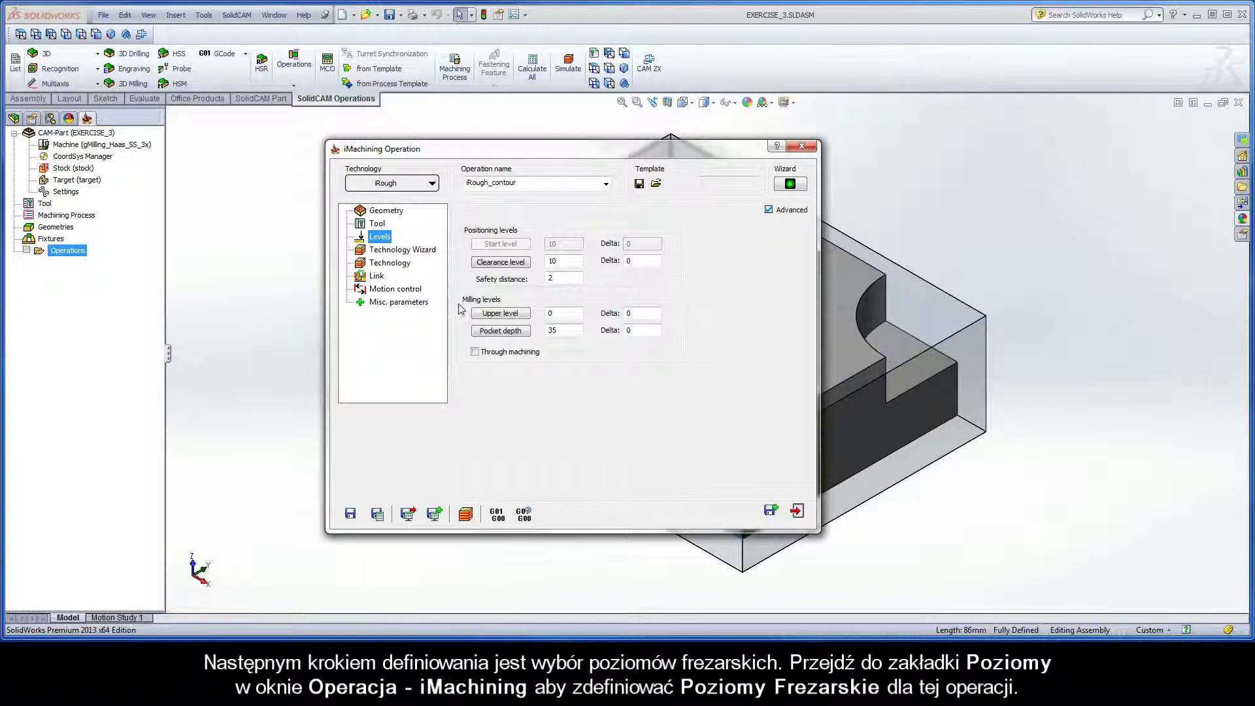
{"action": "left_click", "coordinate": [501, 313]}
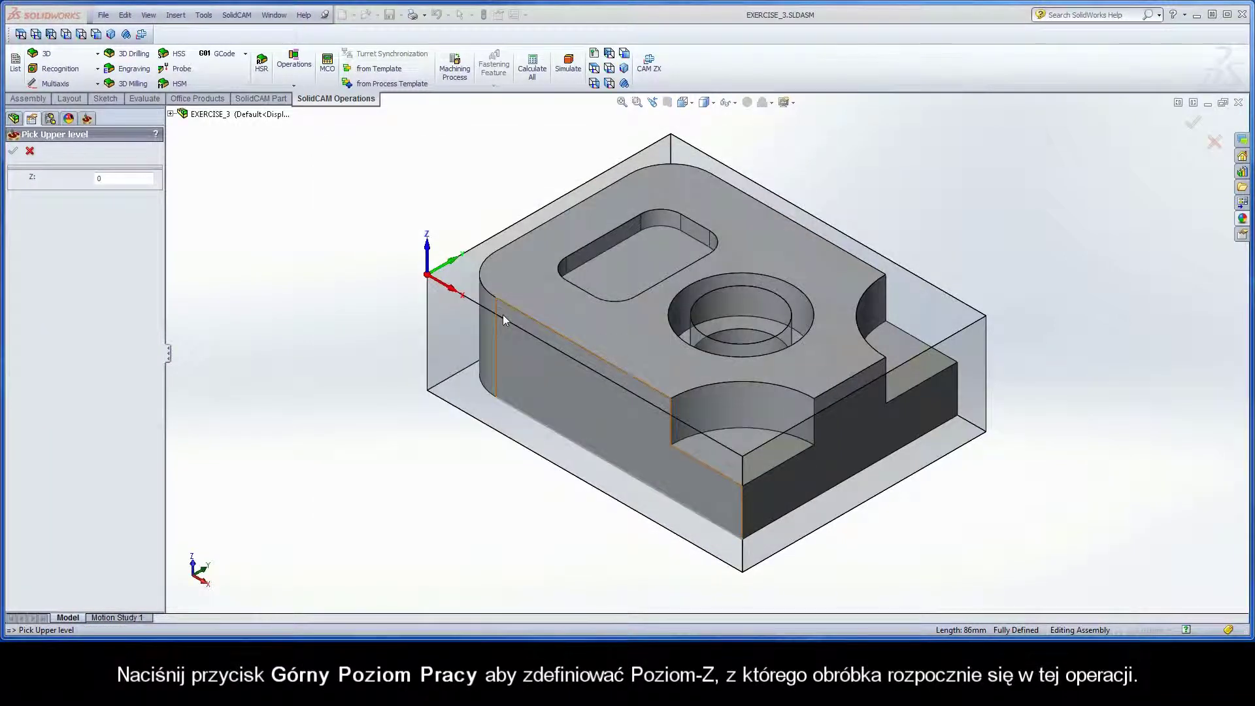
{"action": "left_click", "coordinate": [458, 276]}
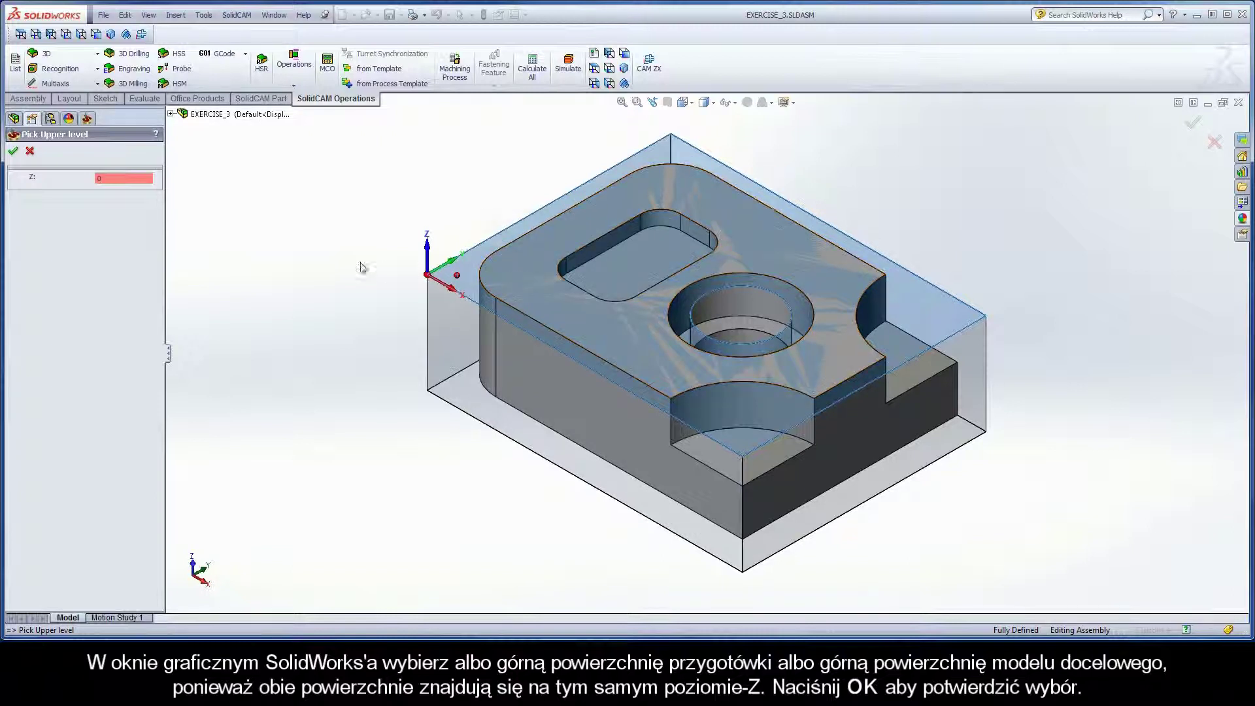
{"action": "left_click", "coordinate": [15, 153]}
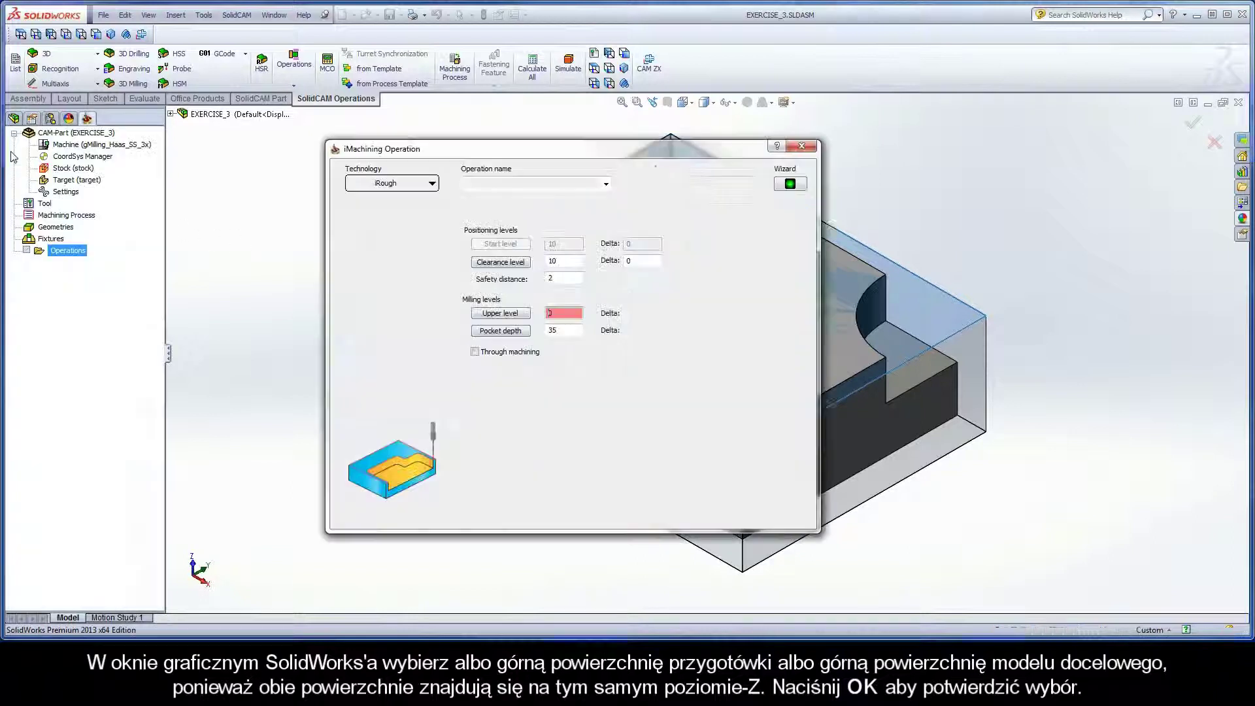
Set the pocket depth to 30 from the part's bottom edge
{"action": "left_click", "coordinate": [501, 330]}
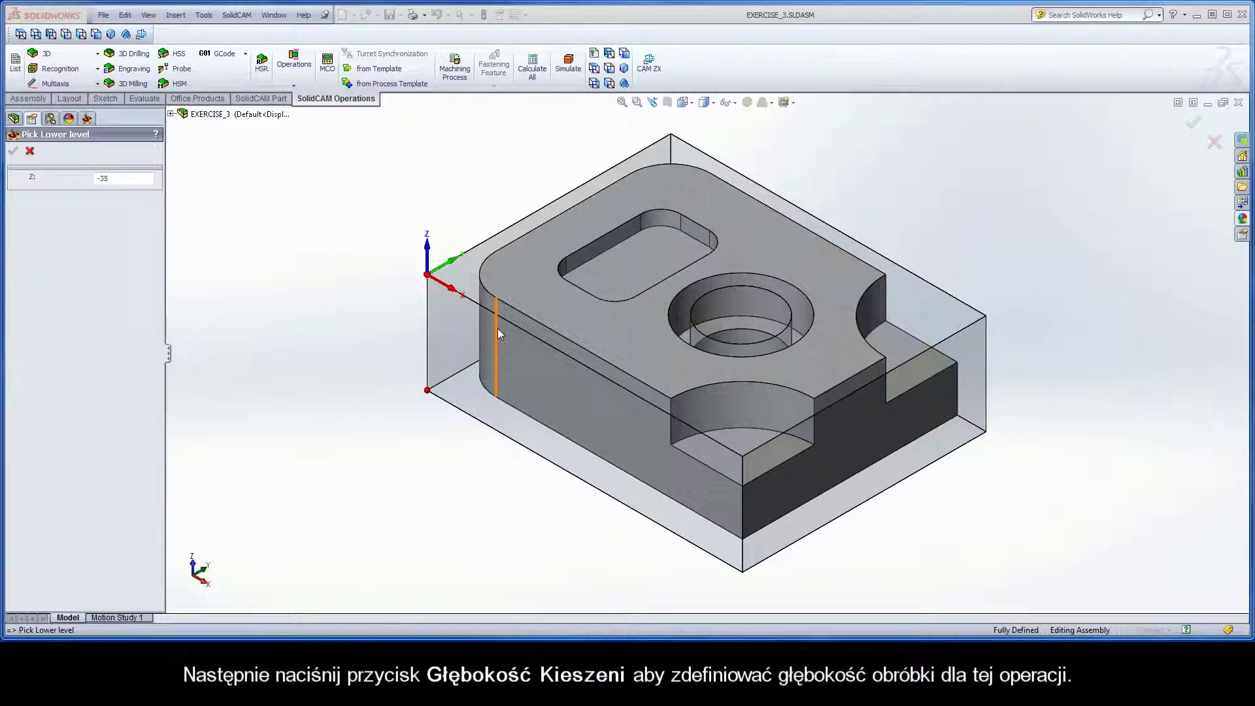
{"action": "left_click", "coordinate": [498, 400]}
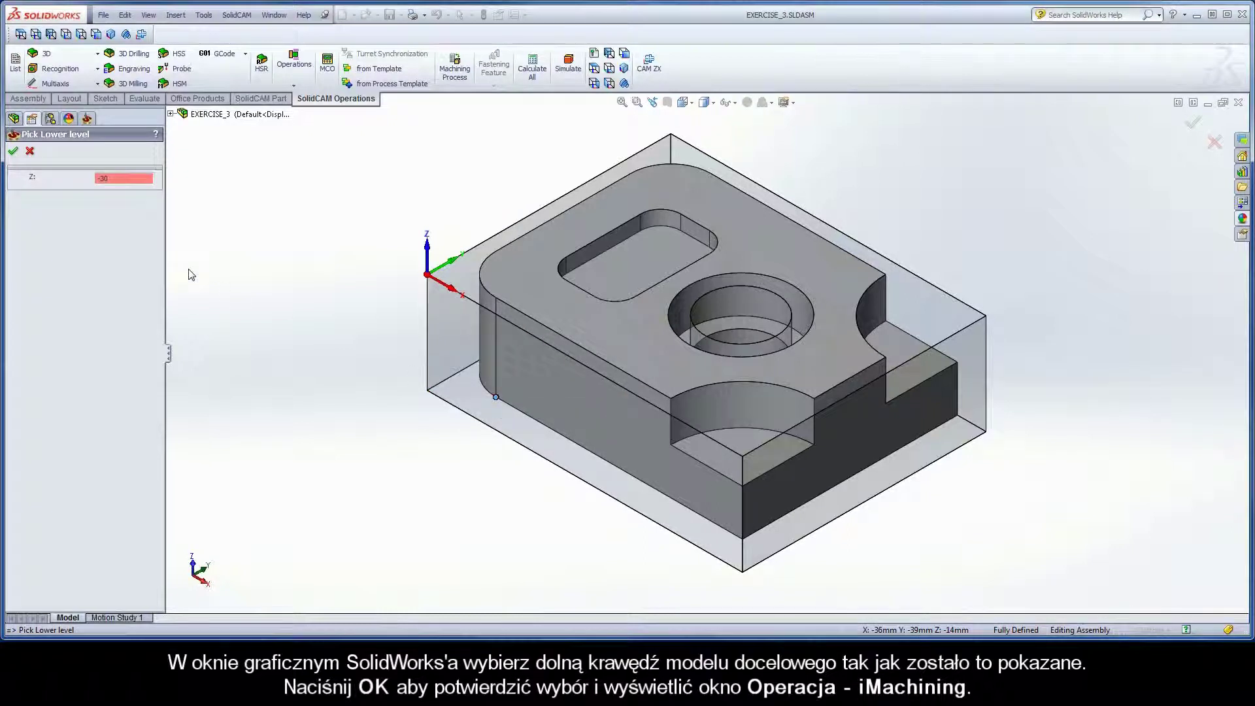
{"action": "left_click", "coordinate": [19, 153]}
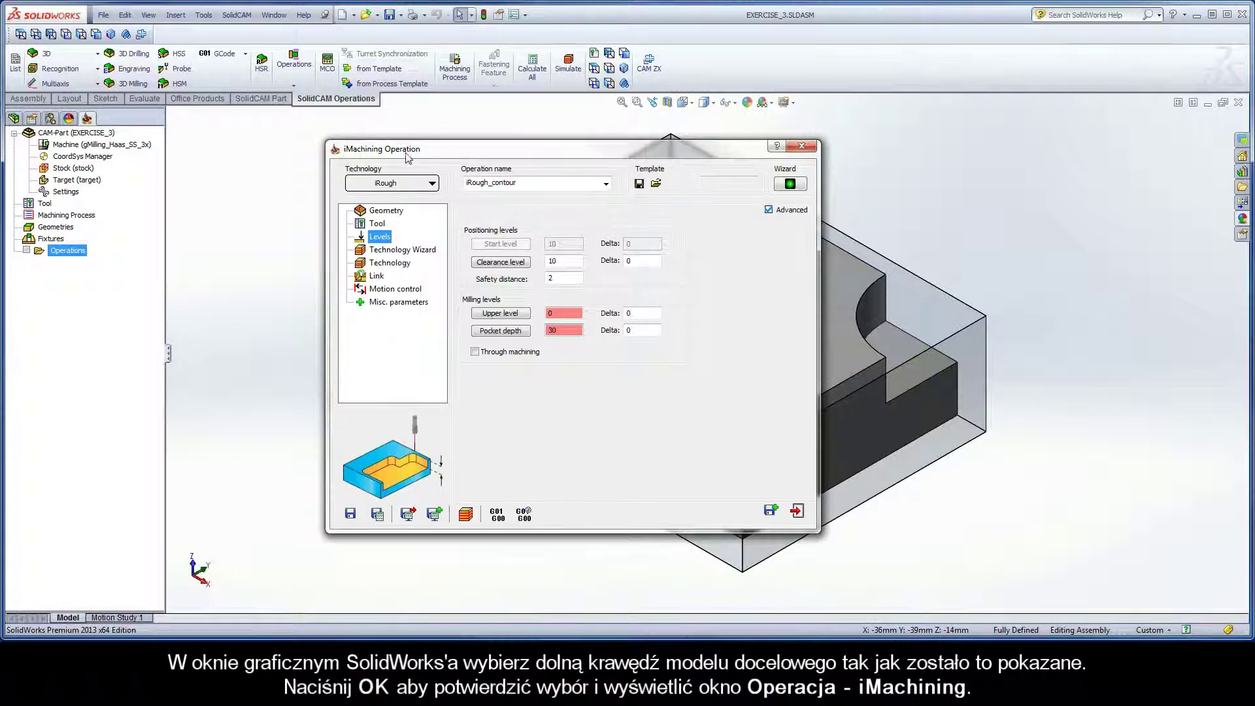
Open the Technology Wizard to review the calculated cutting conditions, ACP 2.0
{"action": "left_click", "coordinate": [402, 250]}
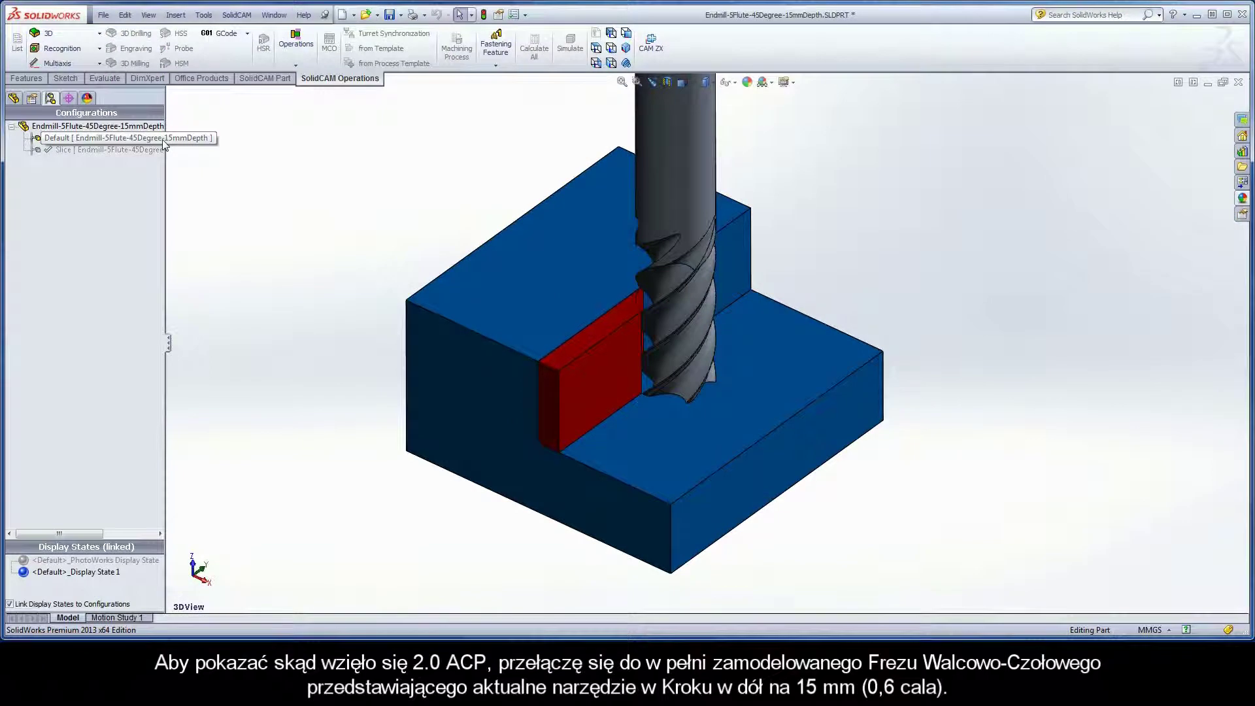
Show the Endmill-5Flute part in SlideView orientation with its Slice configuration active
{"action": "left_click", "coordinate": [162, 139]}
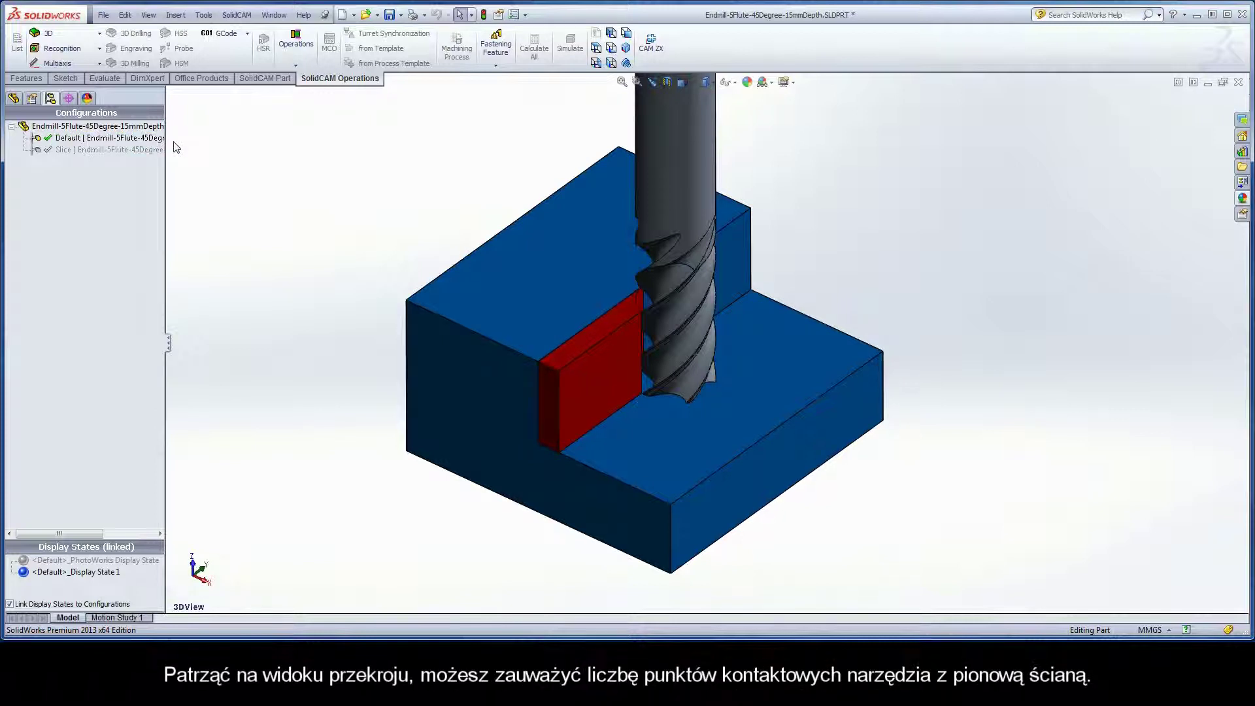
{"action": "right_click", "coordinate": [179, 145]}
{"action": "left_click", "coordinate": [228, 273]}
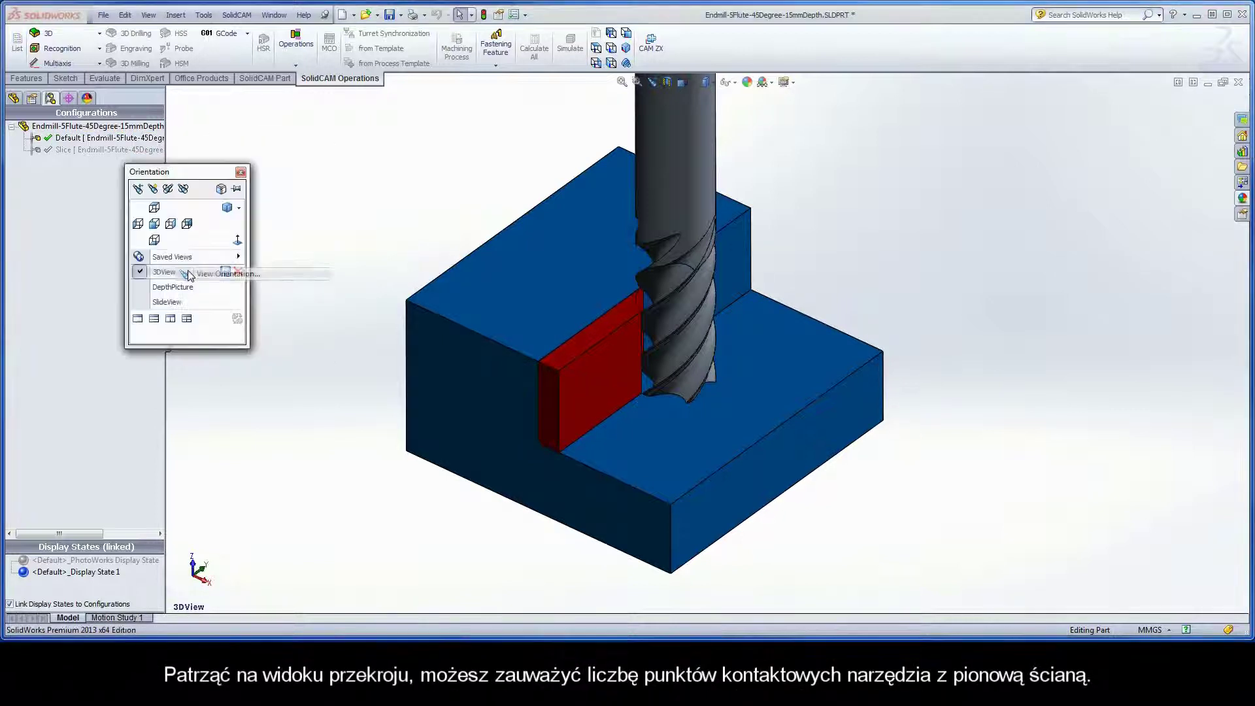
{"action": "double_click", "coordinate": [191, 301]}
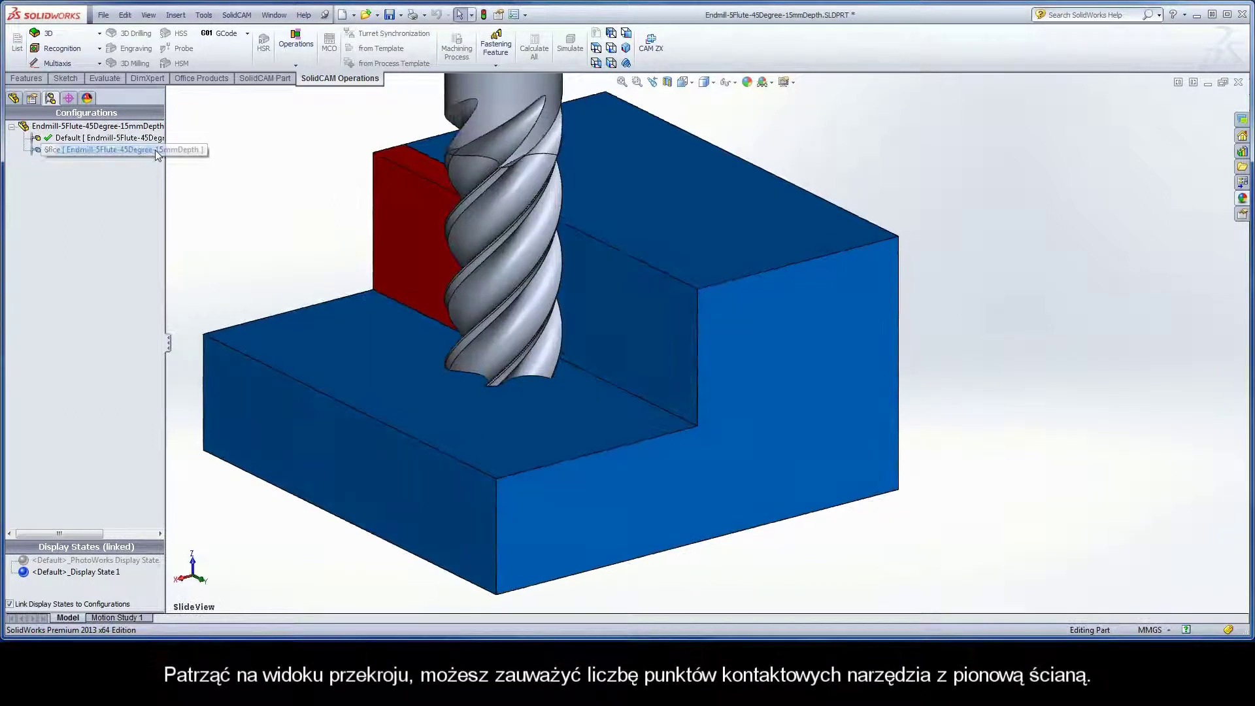
{"action": "double_click", "coordinate": [108, 150]}
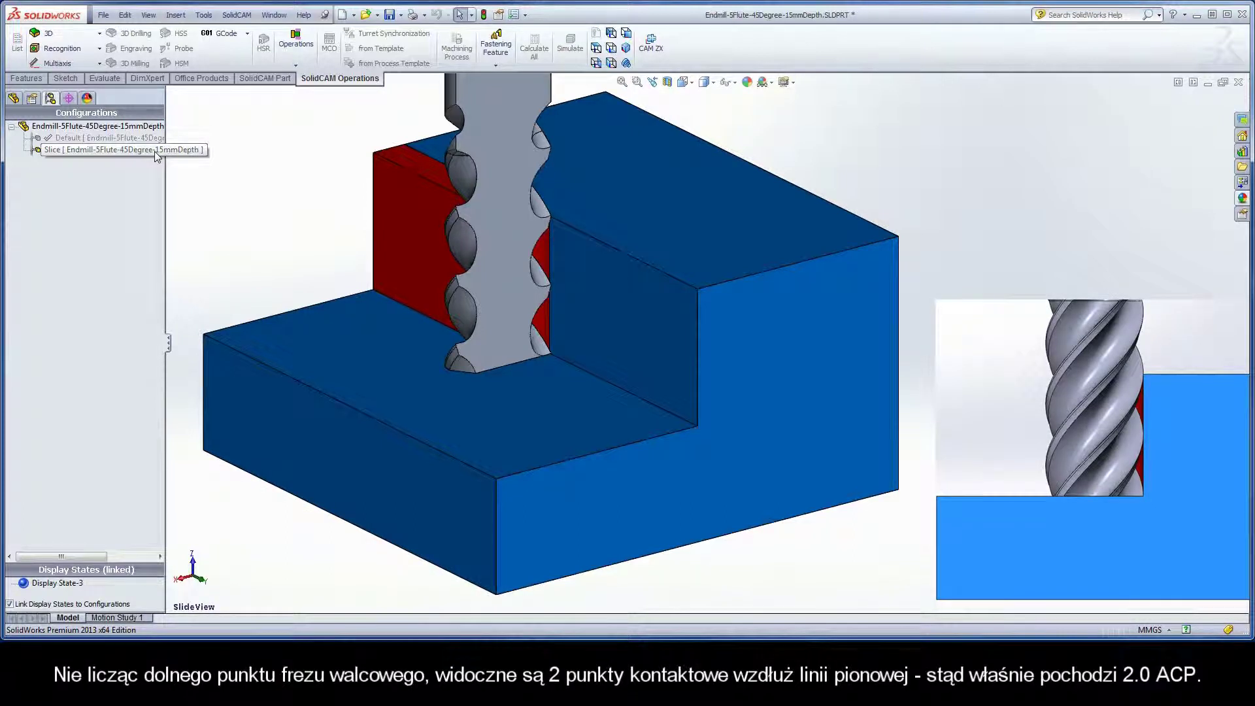
{"action": "left_click", "coordinate": [157, 153]}
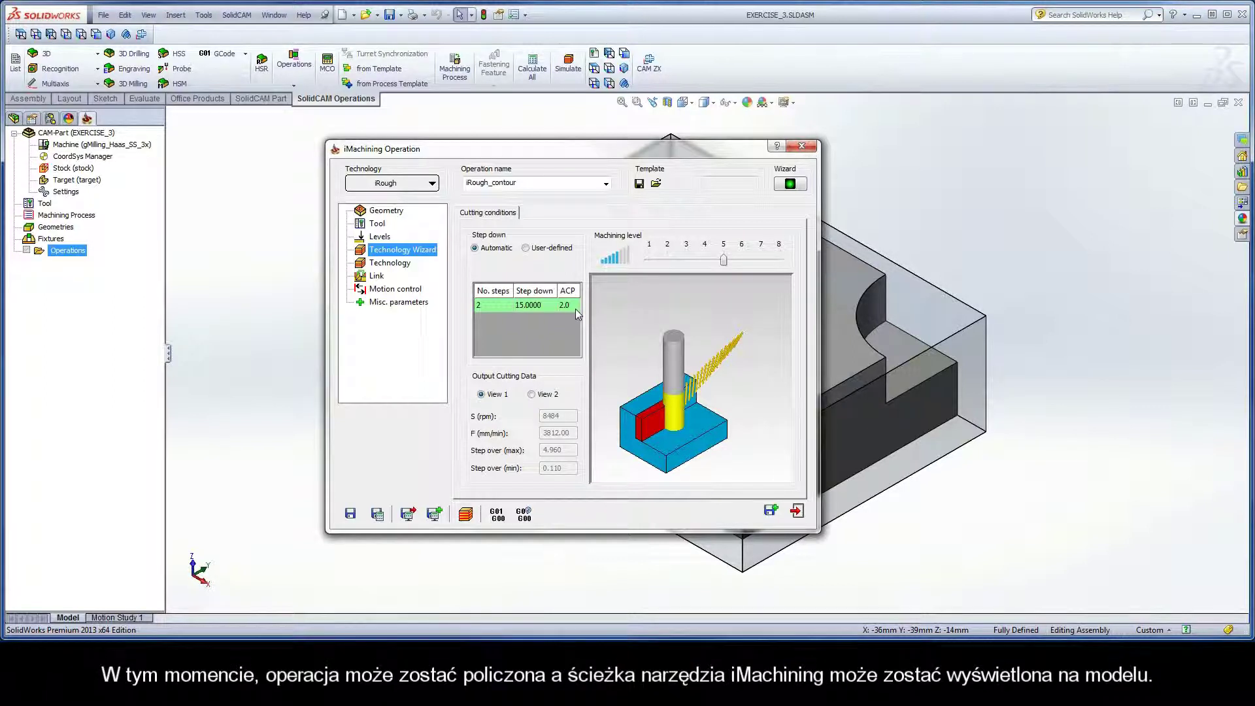
Edit the operation name toward iRough_OutsideContour, deleting the lowercase 'c' in contour
{"action": "left_click", "coordinate": [497, 187]}
{"action": "left_click", "coordinate": [498, 184]}
{"action": "key", "text": "BackSpace"}
{"action": "type", "text": "C"}
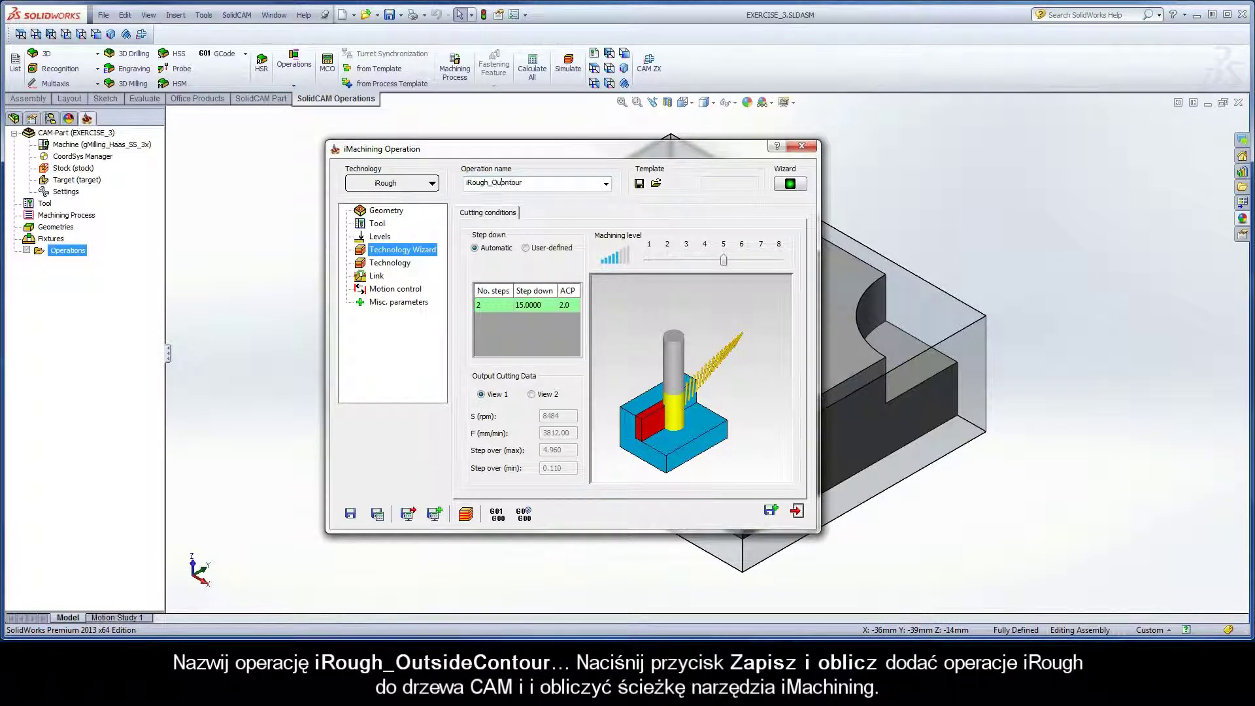
{"action": "type", "text": "OutsideCo"}
Save and calculate iRough_OutsideContour, then play its toolpath in Host CAD simulation
{"action": "left_click", "coordinate": [376, 515]}
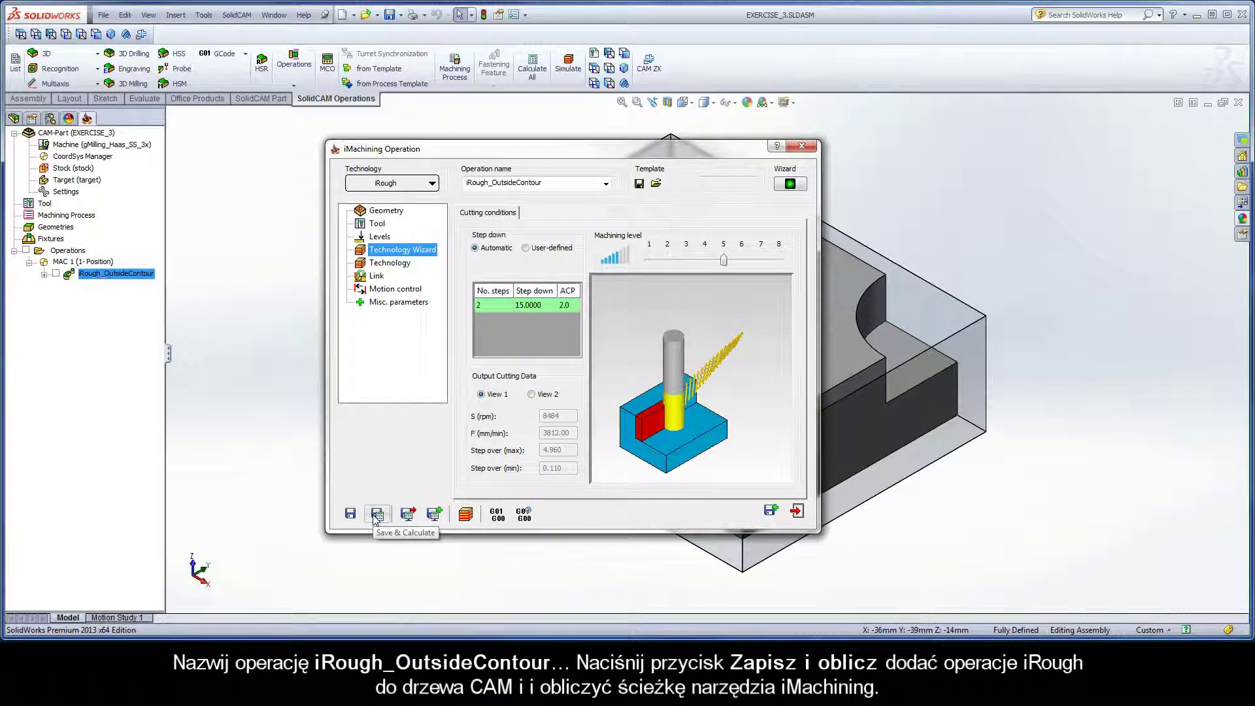
{"action": "left_click", "coordinate": [467, 514]}
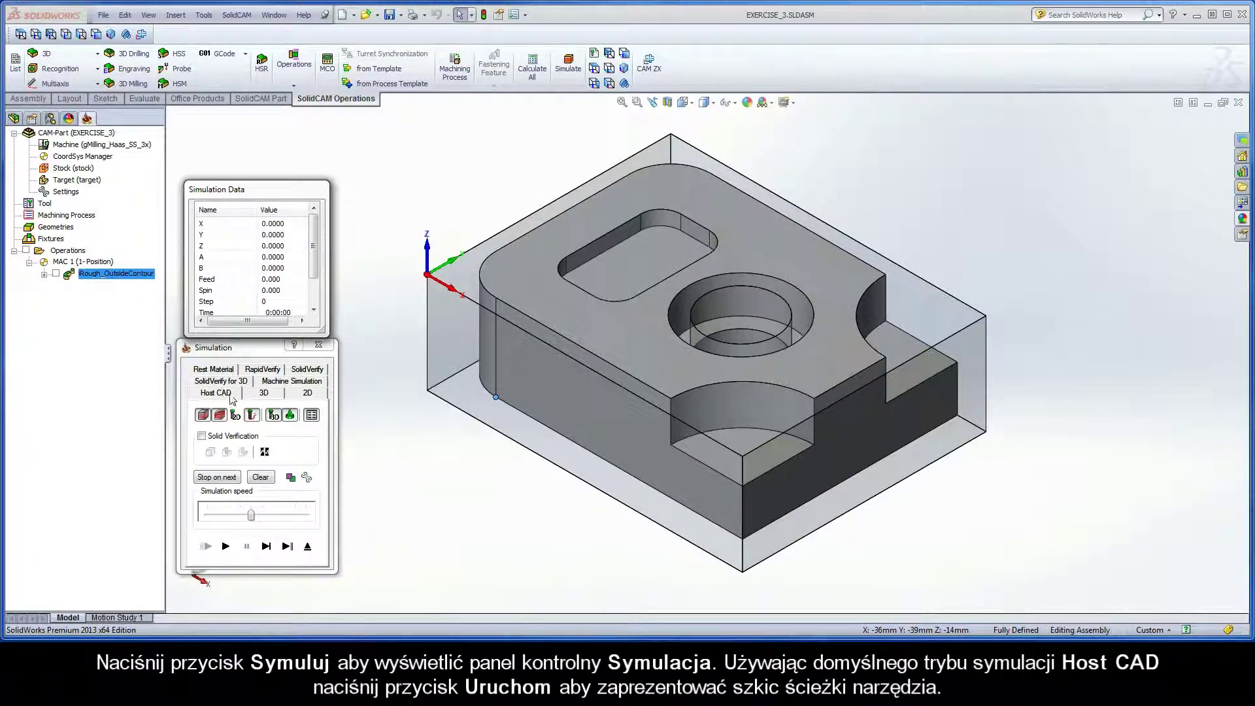
{"action": "left_click", "coordinate": [226, 545]}
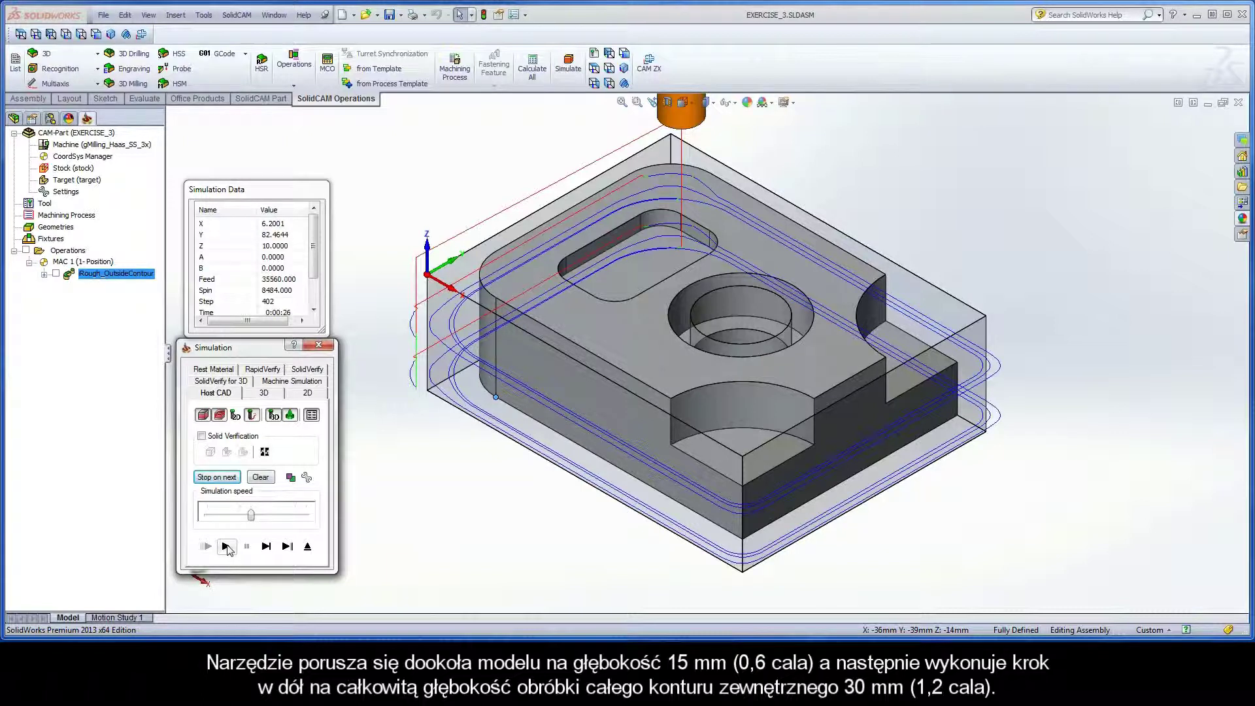
Exit the Host CAD simulation back to the operation's technology wizard
{"action": "left_click", "coordinate": [307, 546]}
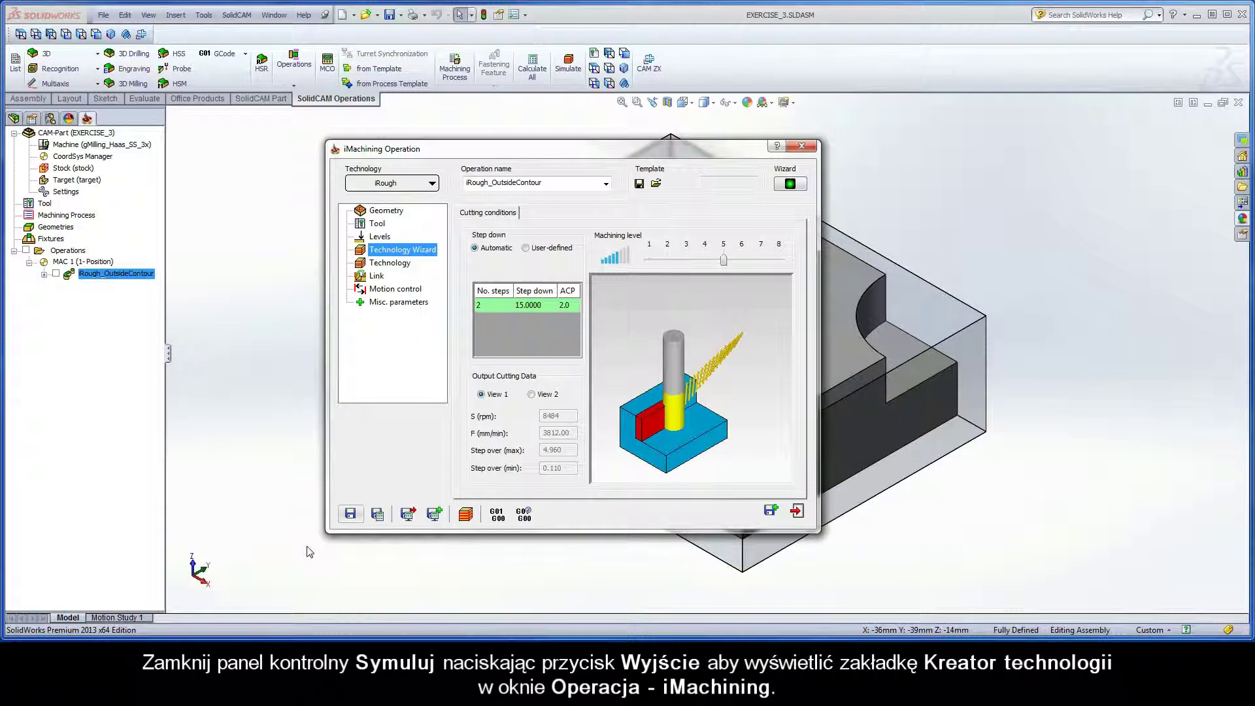